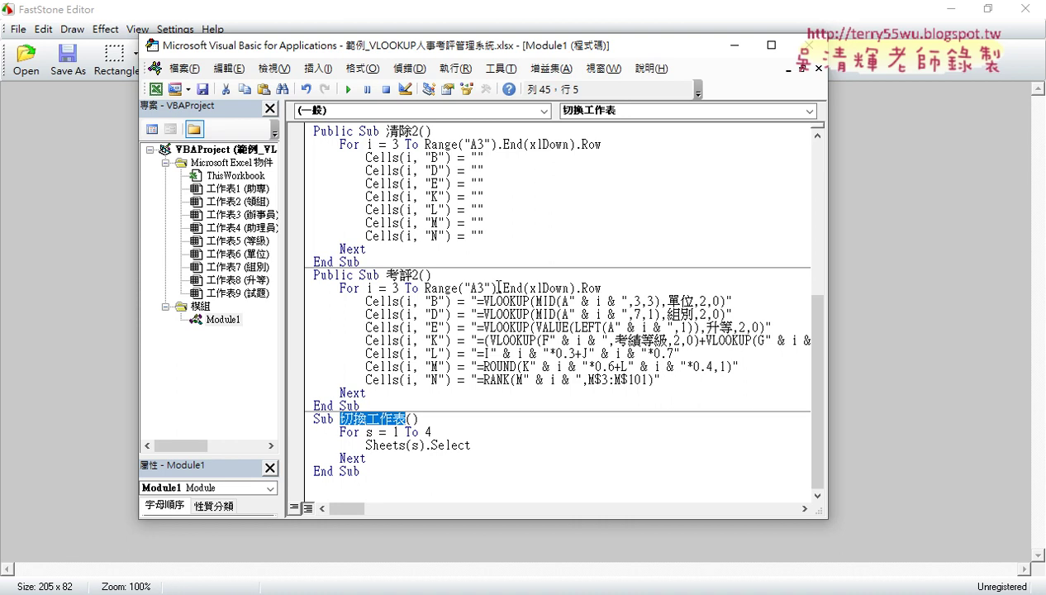
# - Paste the 清除 and 考評 code over the 清除2 and 考評2 procedures in Module1
pyautogui.click(468, 445)
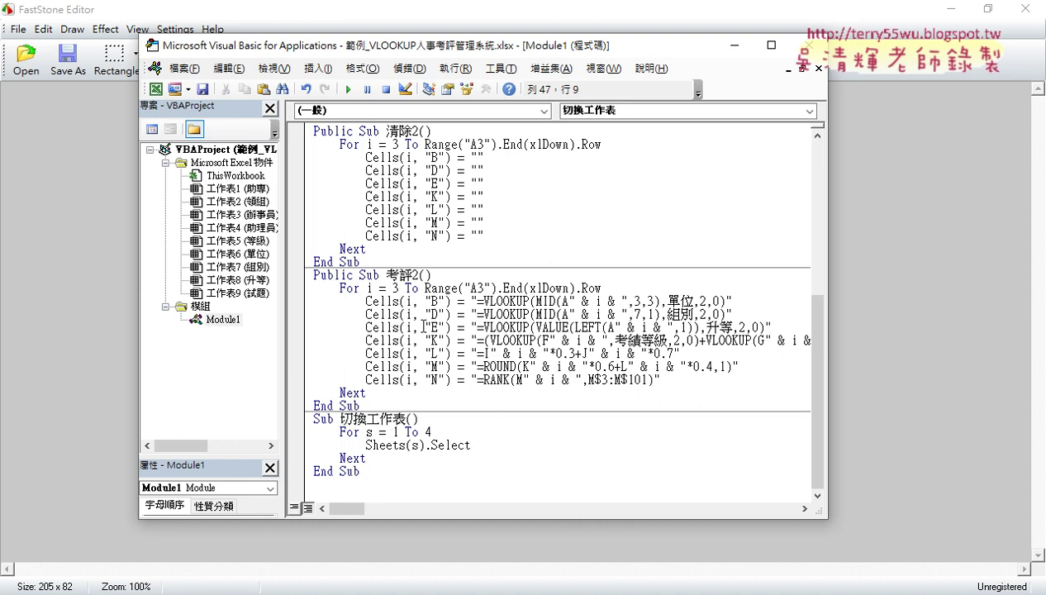
pyautogui.moveTo(363, 406); pyautogui.dragTo(293, 135)
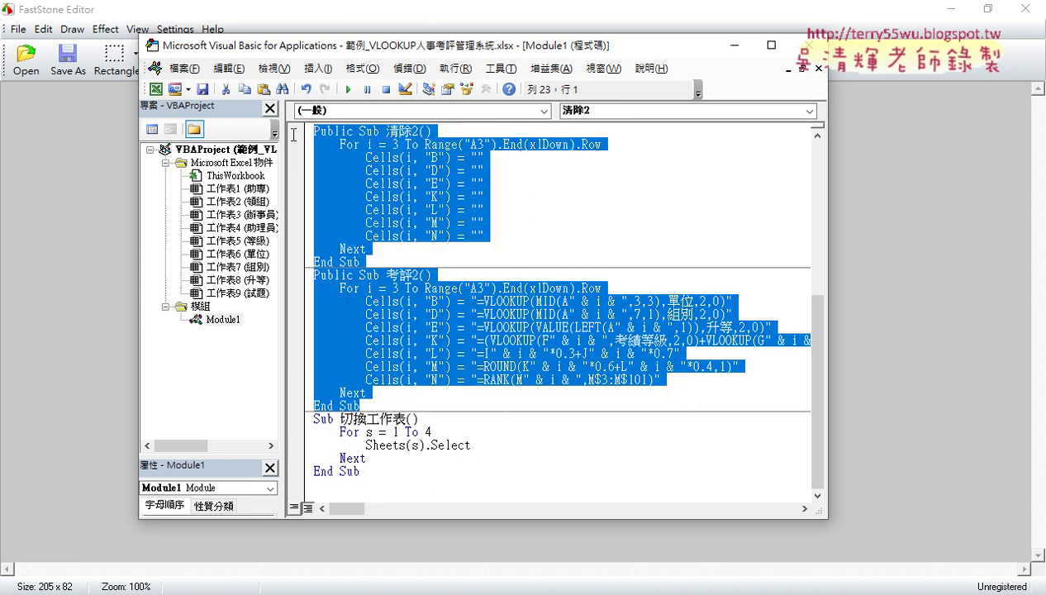
pyautogui.hotkey('ctrl', 'v')
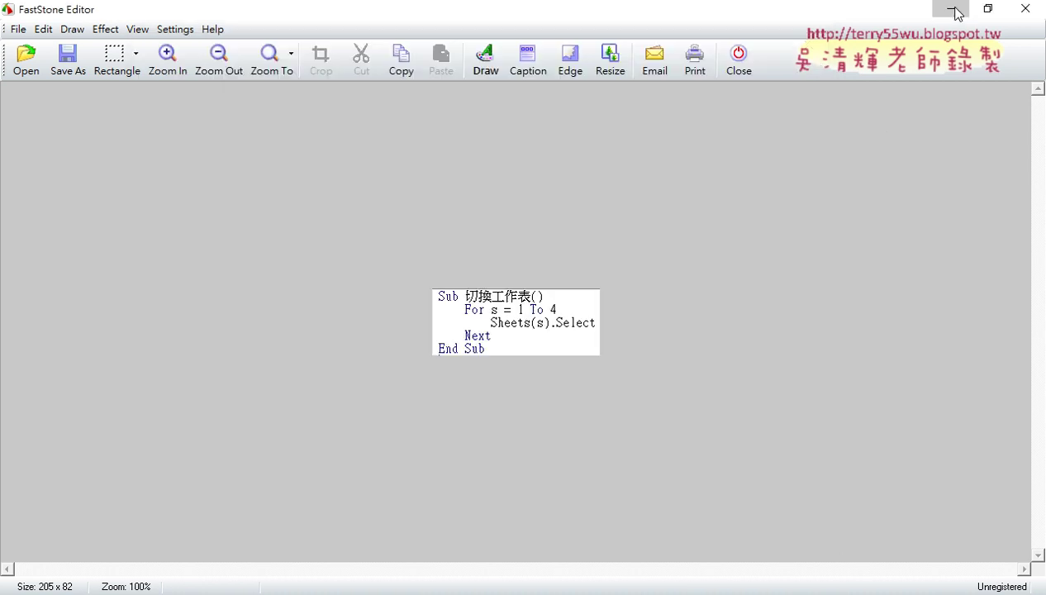
pyautogui.click(953, 9)
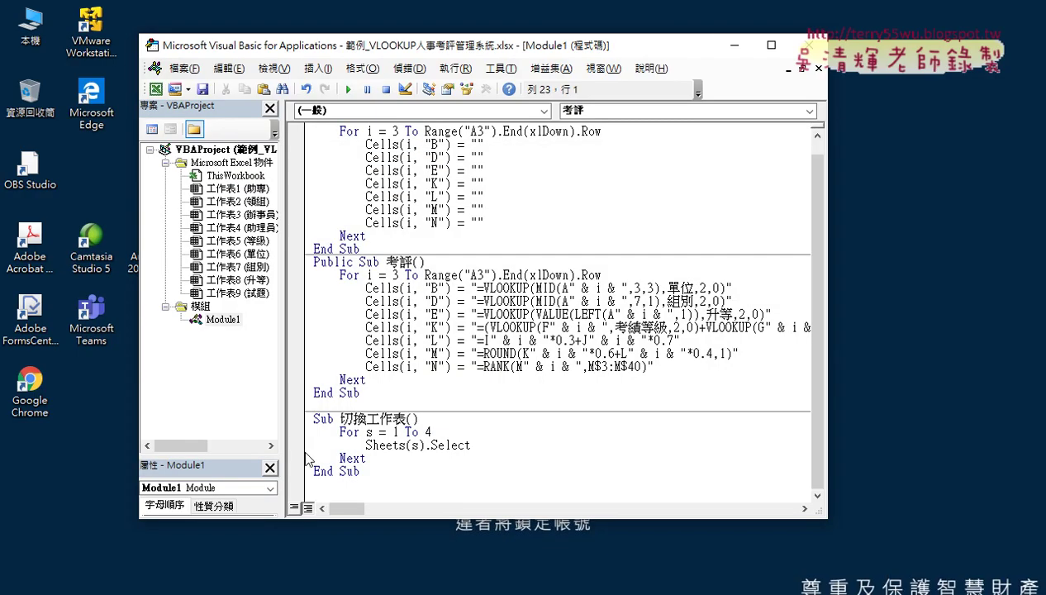
# - From Excel, run 切換工作表 with F5 to cycle sheets 1–4, then reselect its For s loop
pyautogui.moveTo(264, 591)
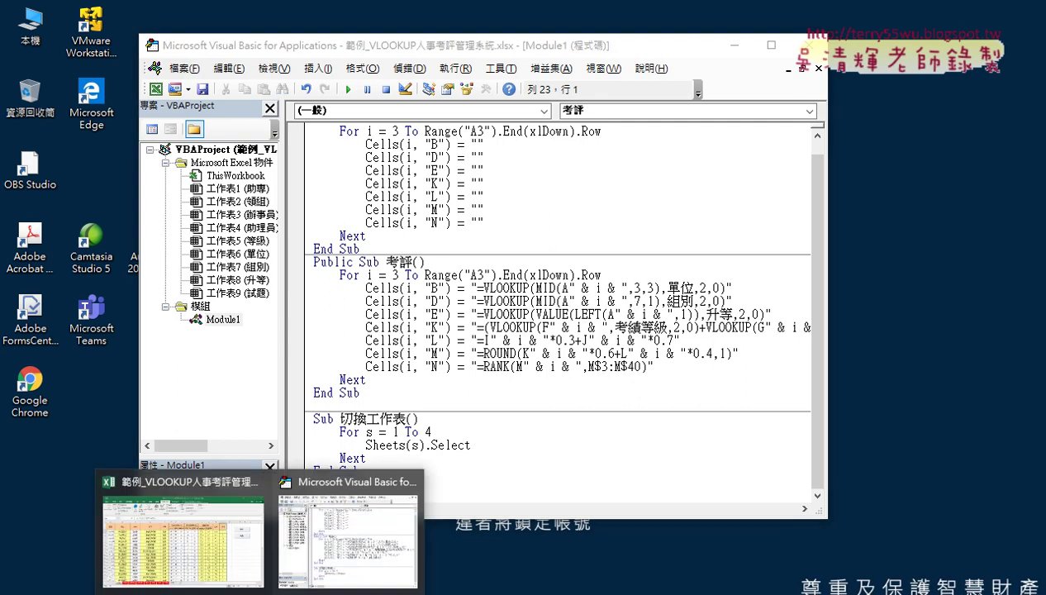
pyautogui.click(211, 569)
pyautogui.click(31, 74)
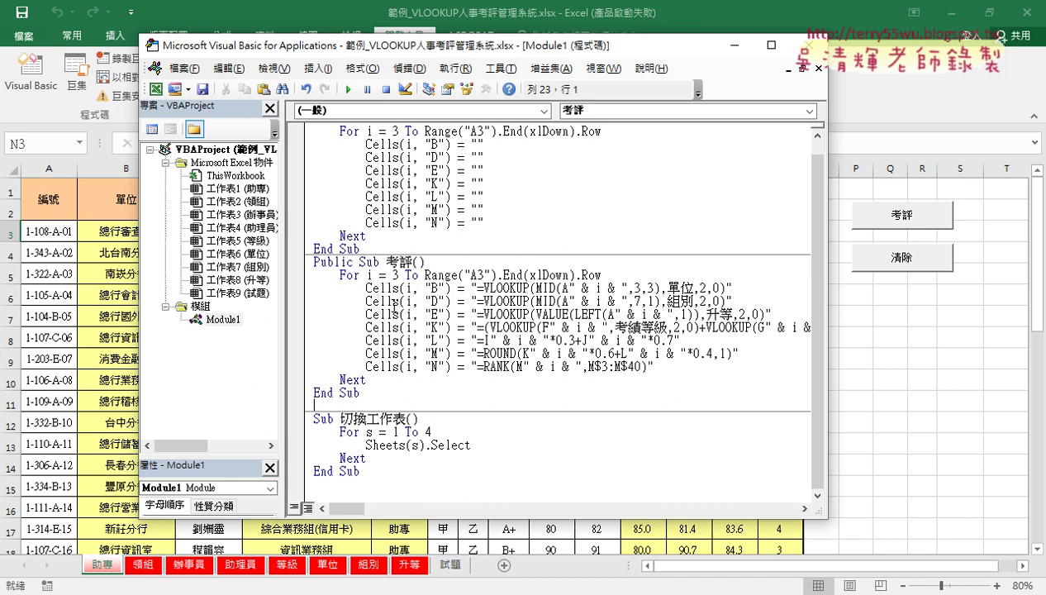
pyautogui.moveTo(368, 459); pyautogui.dragTo(312, 429)
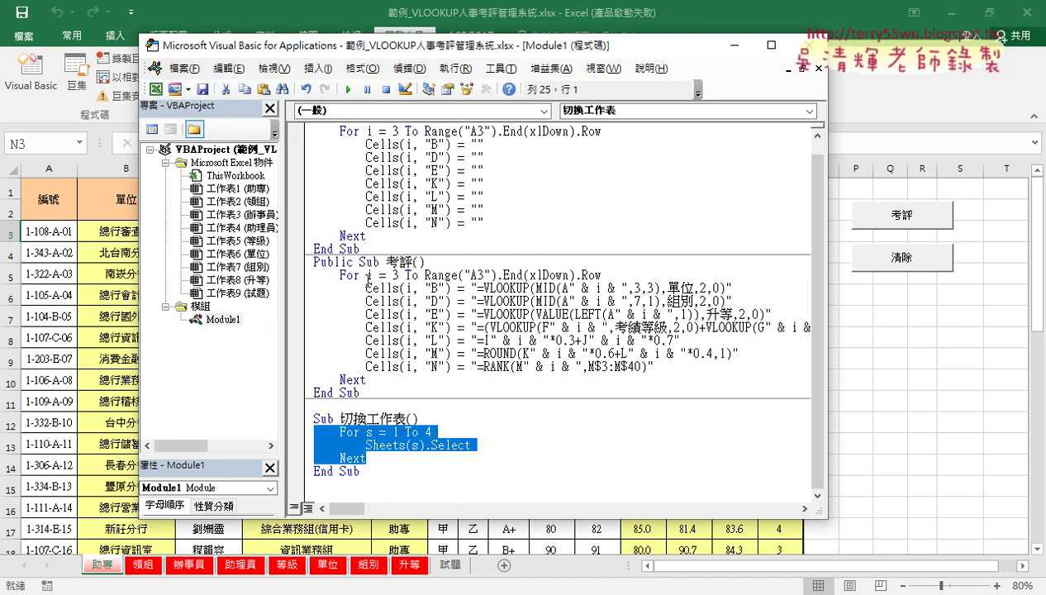
pyautogui.scroll(1, 408, 291)
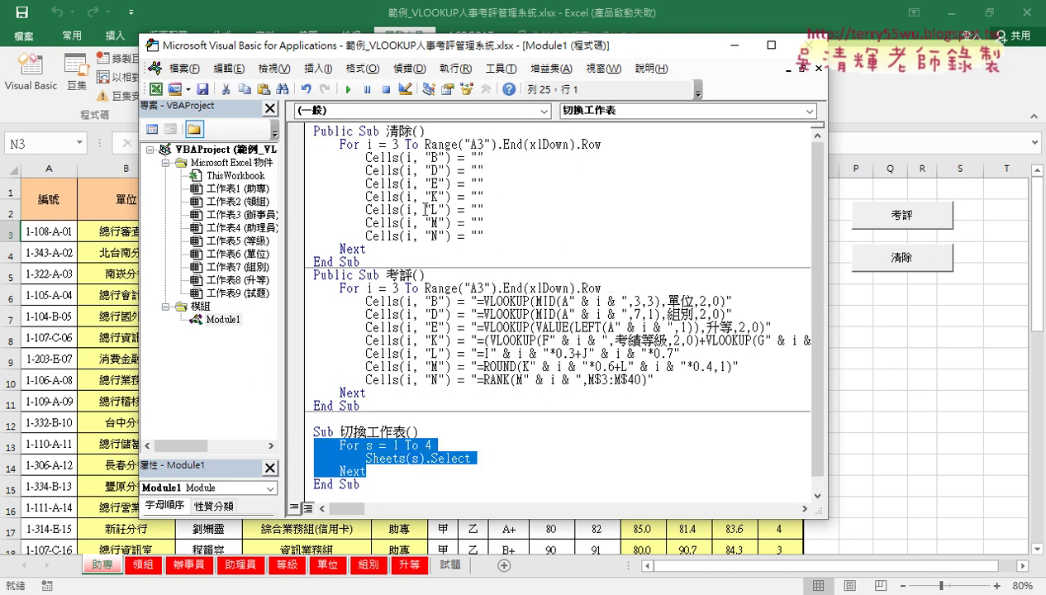
pyautogui.press('F5')
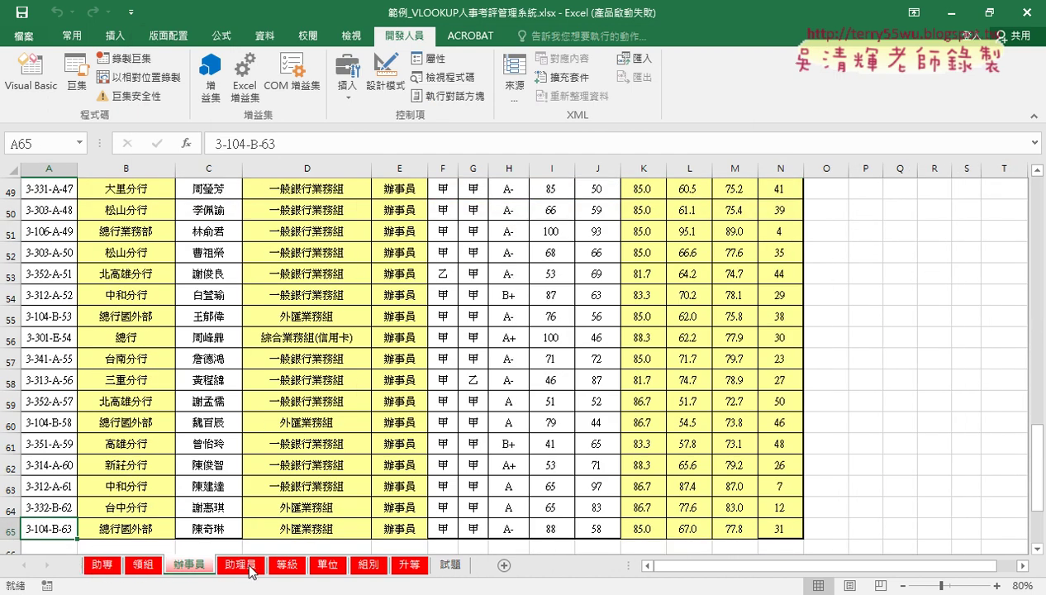
pyautogui.click(33, 93)
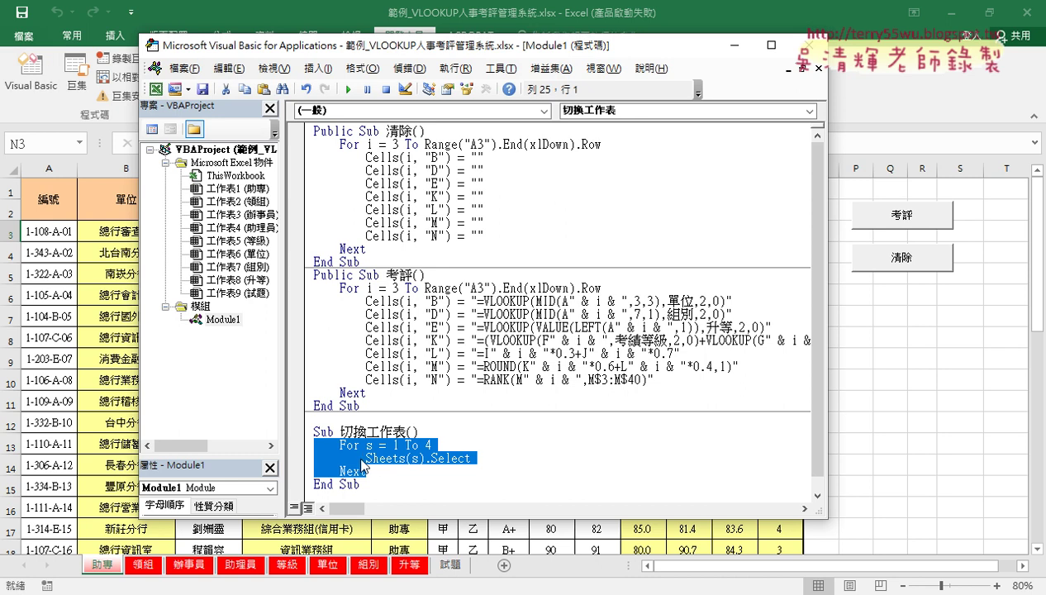
pyautogui.moveTo(366, 471); pyautogui.dragTo(315, 445)
# - Add a blank line under Public Sub 清除() and copy the For s loop from 切換工作表
pyautogui.click(417, 133)
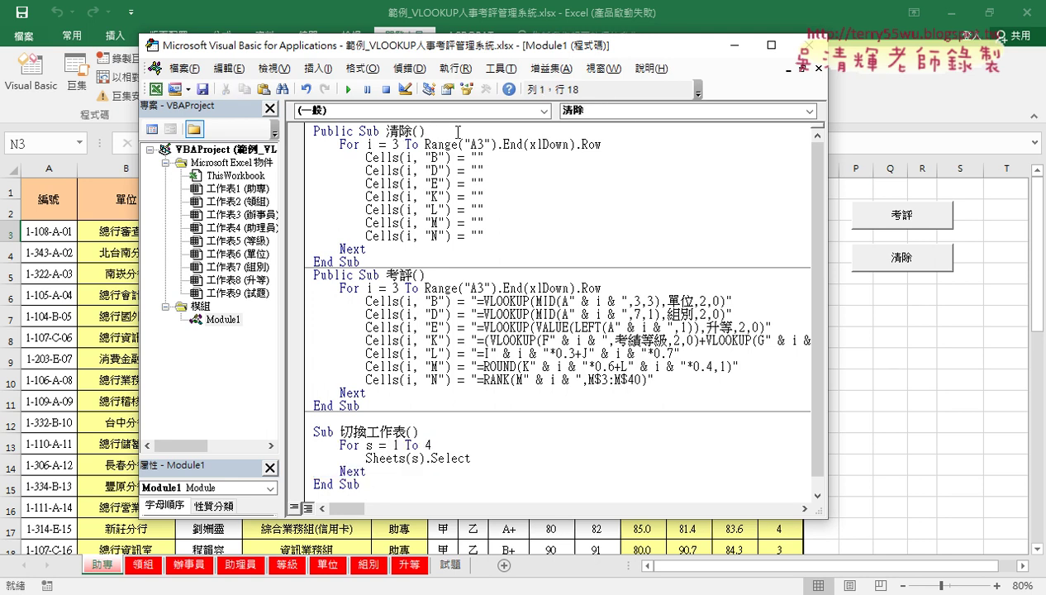
pyautogui.press('Return')
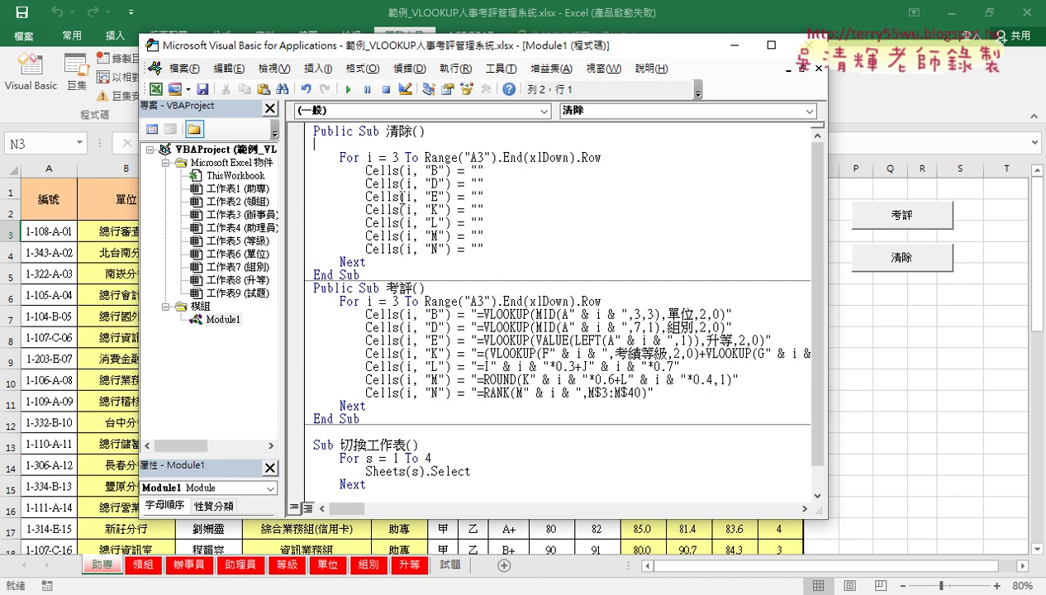
pyautogui.scroll(-1, 391, 453)
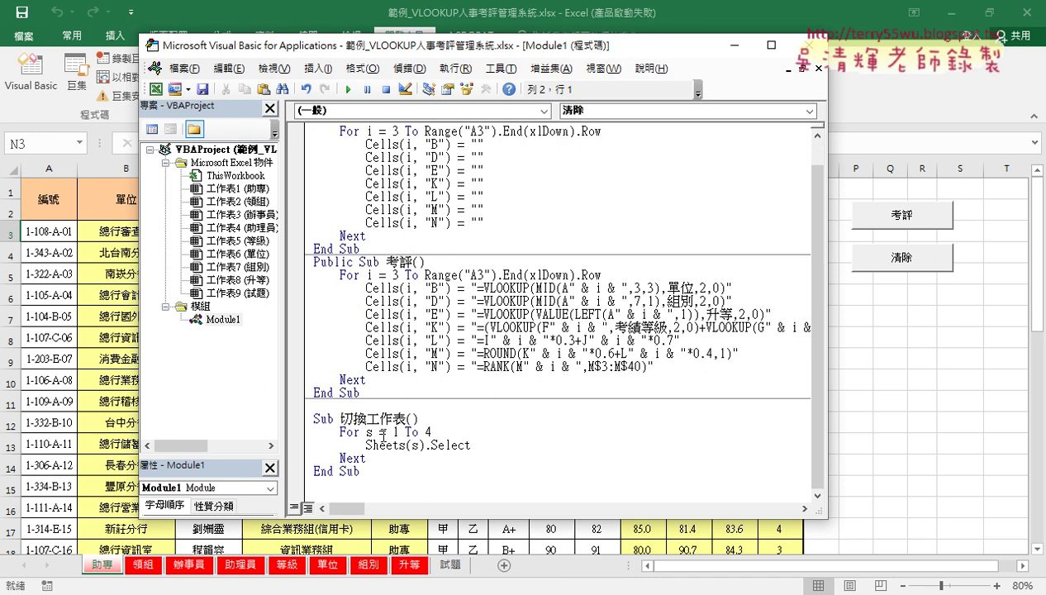
pyautogui.moveTo(324, 463); pyautogui.dragTo(328, 437)
pyautogui.scroll(1, 327, 442)
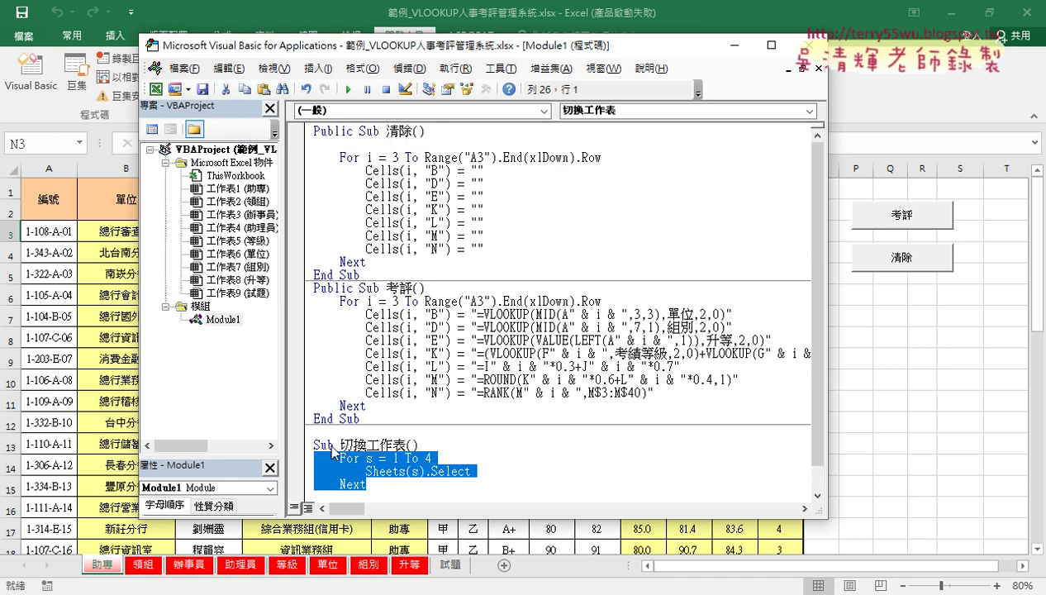
pyautogui.rightClick(329, 467)
pyautogui.click(376, 221)
# - Paste the For s = 1 To 4 loop onto 清除's blank line and highlight the column-clearing lines
pyautogui.click(317, 146)
pyautogui.rightClick(317, 145)
pyautogui.click(347, 128)
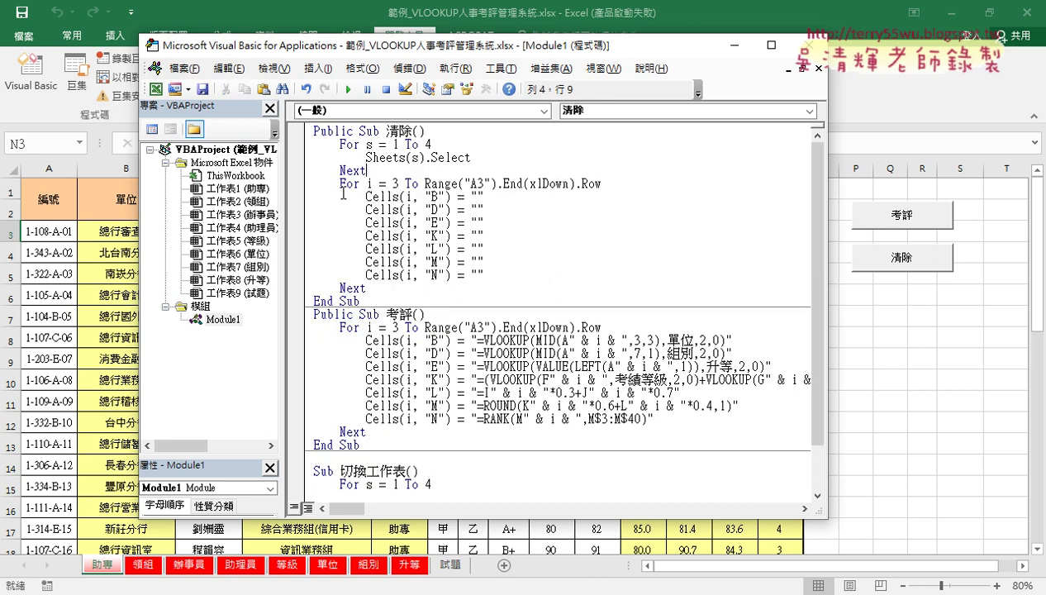
pyautogui.moveTo(366, 171); pyautogui.dragTo(314, 143)
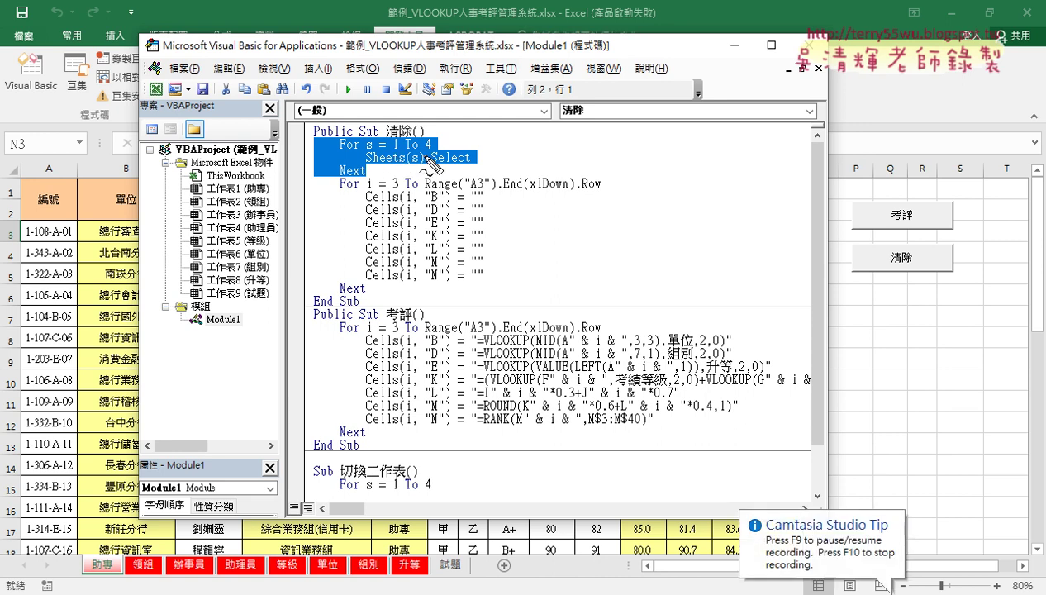
pyautogui.moveTo(368, 294); pyautogui.dragTo(438, 289)
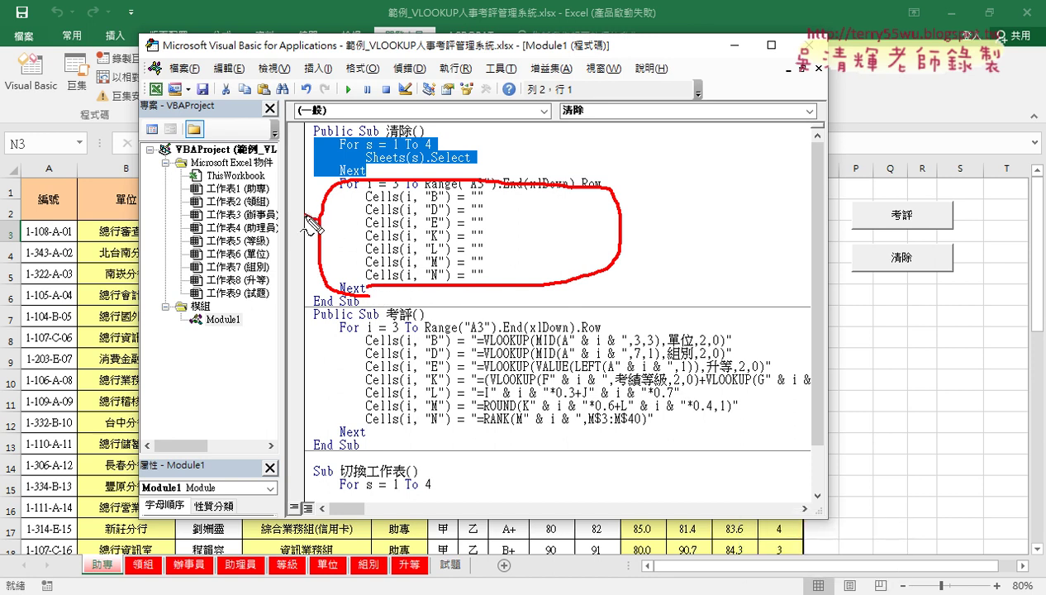
pyautogui.moveTo(319, 218)
pyautogui.mouseDown()
pyautogui.moveTo(361, 157)
pyautogui.moveTo(385, 177)
pyautogui.mouseUp()
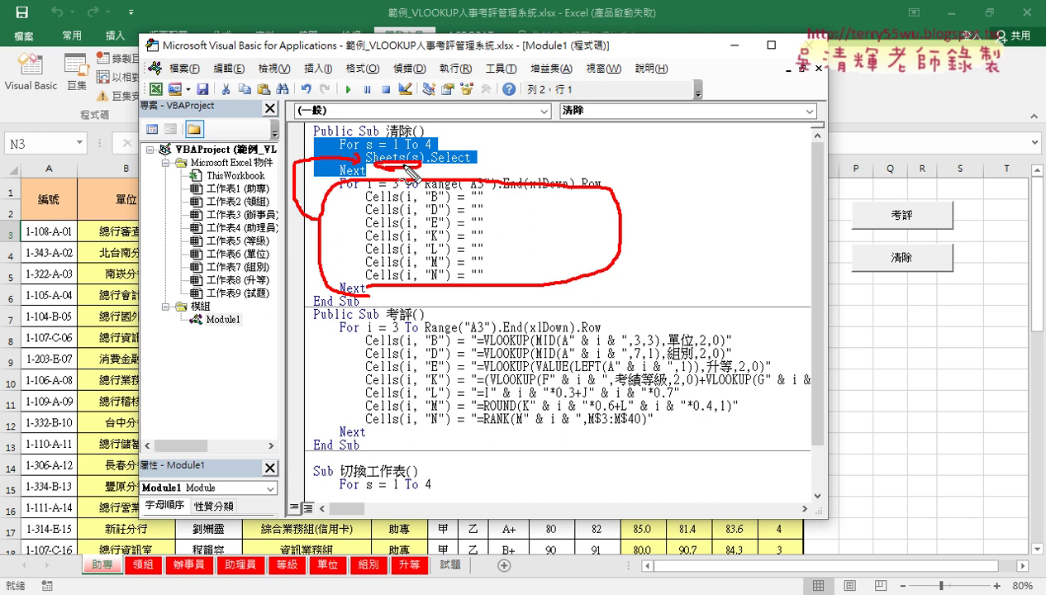
# - Add a line after Sheets(s).Select and drag the For i column-clearing block inside the For s loop
pyautogui.click(488, 155)
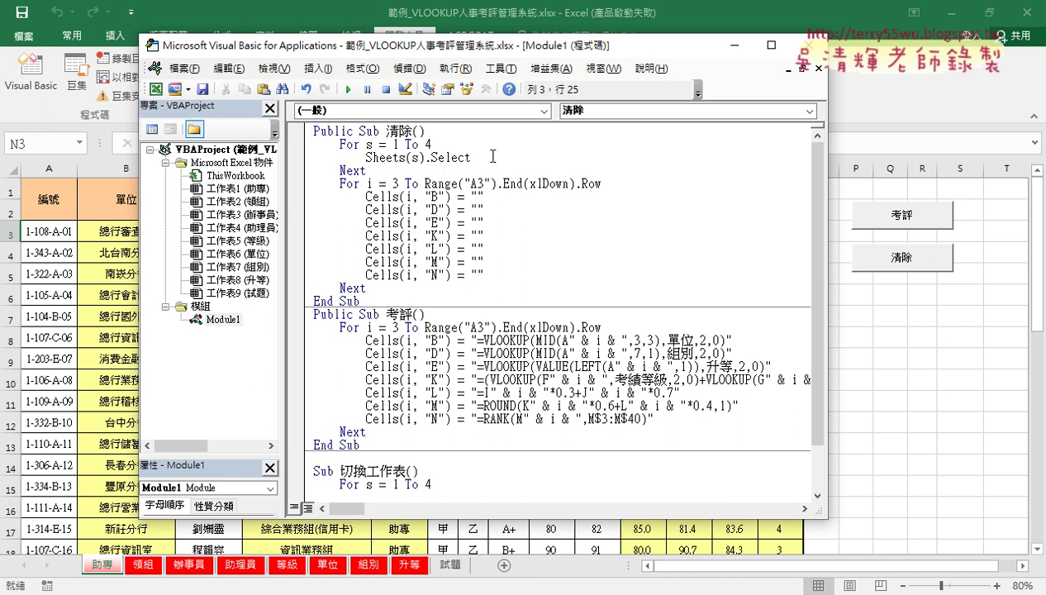
pyautogui.press('Return')
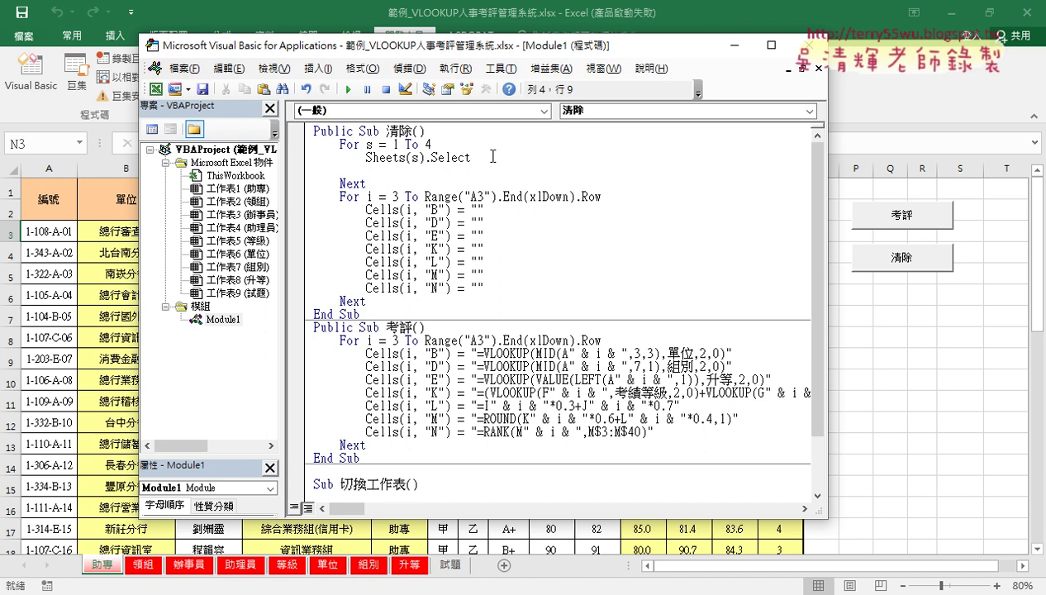
pyautogui.moveTo(367, 303)
pyautogui.mouseDown()
pyautogui.moveTo(333, 274)
pyautogui.moveTo(310, 198)
pyautogui.mouseUp()
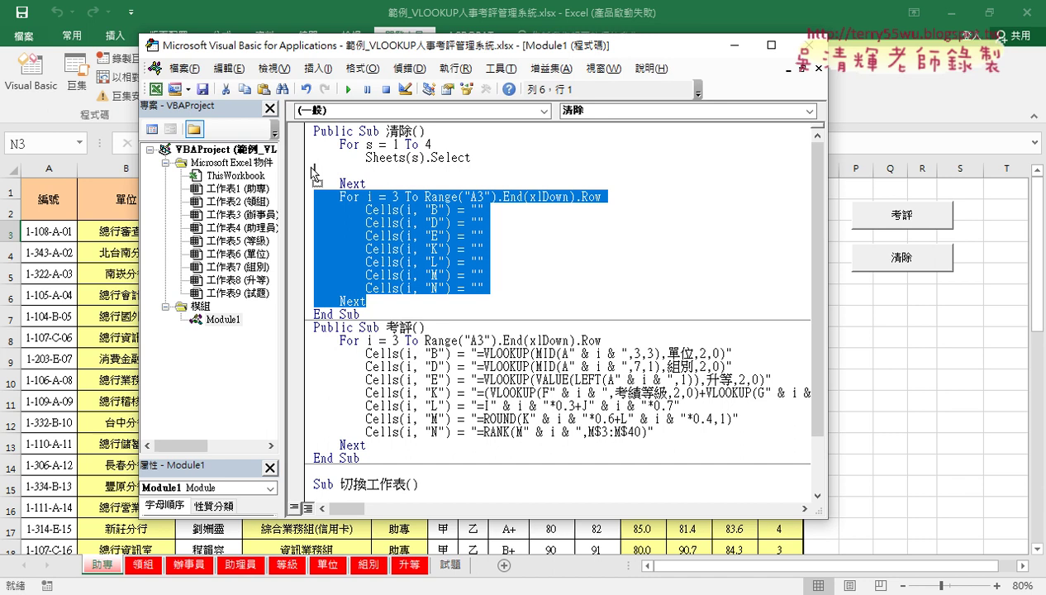
pyautogui.moveTo(311, 168); pyautogui.dragTo(307, 171)
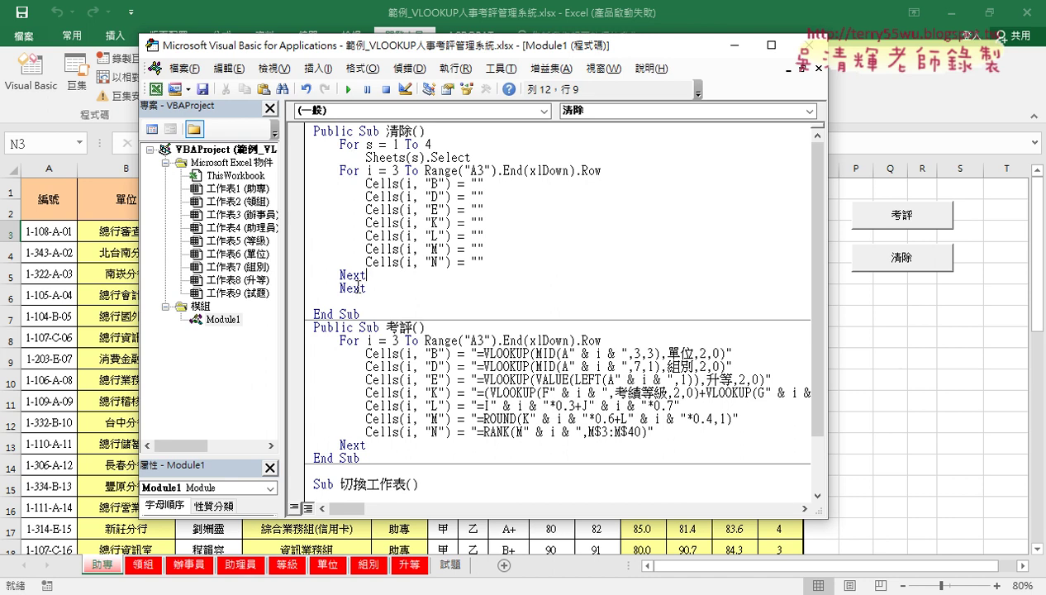
pyautogui.click(372, 275)
pyautogui.moveTo(380, 275); pyautogui.dragTo(298, 172)
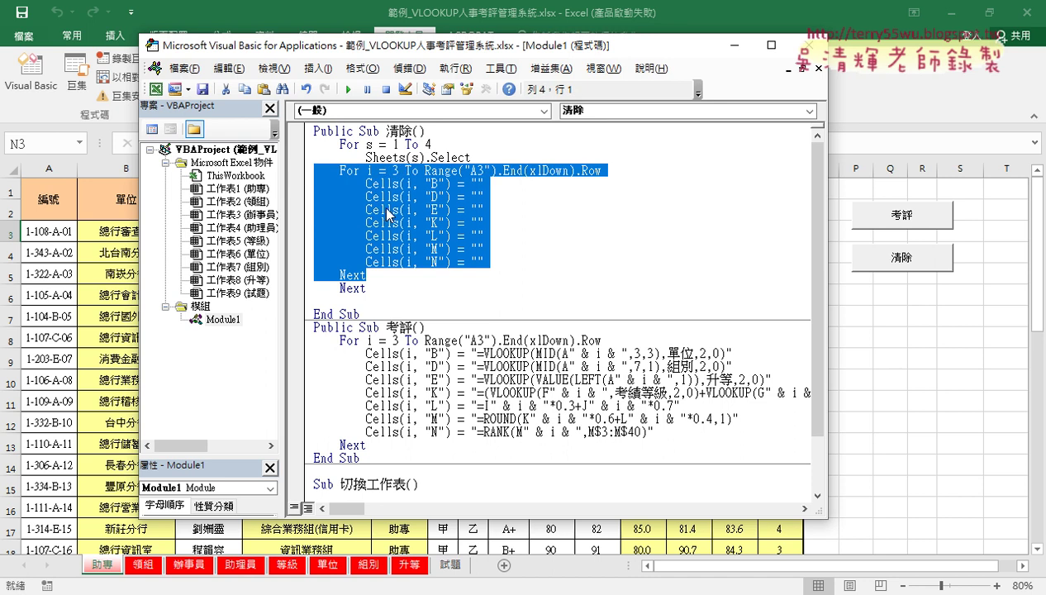
# - Indent the nested For i loop one level and delete the empty line before End Sub
pyautogui.press('Tab')
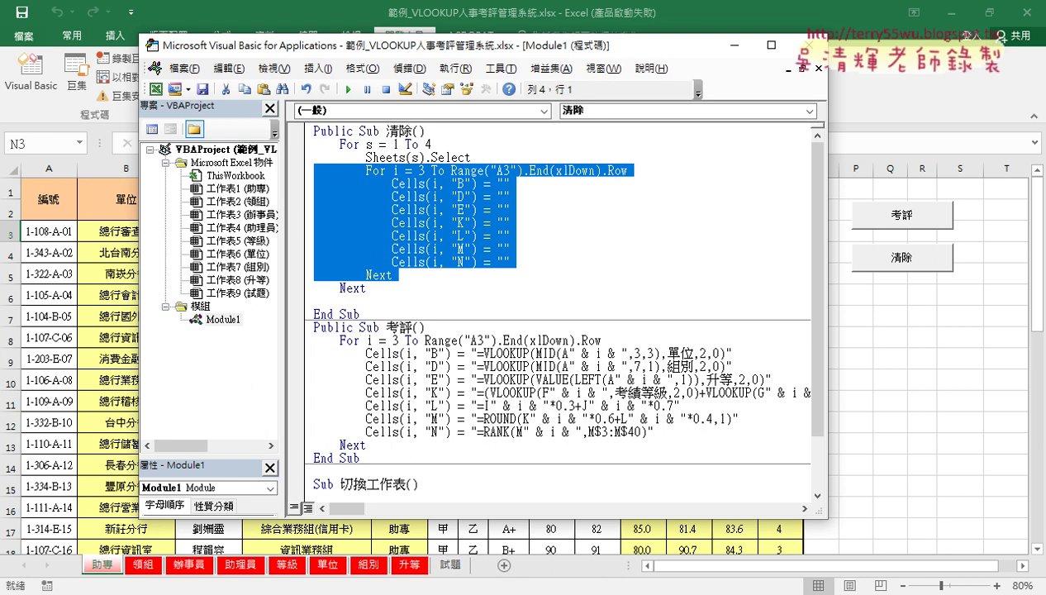
pyautogui.click(387, 289)
pyautogui.press('Delete')
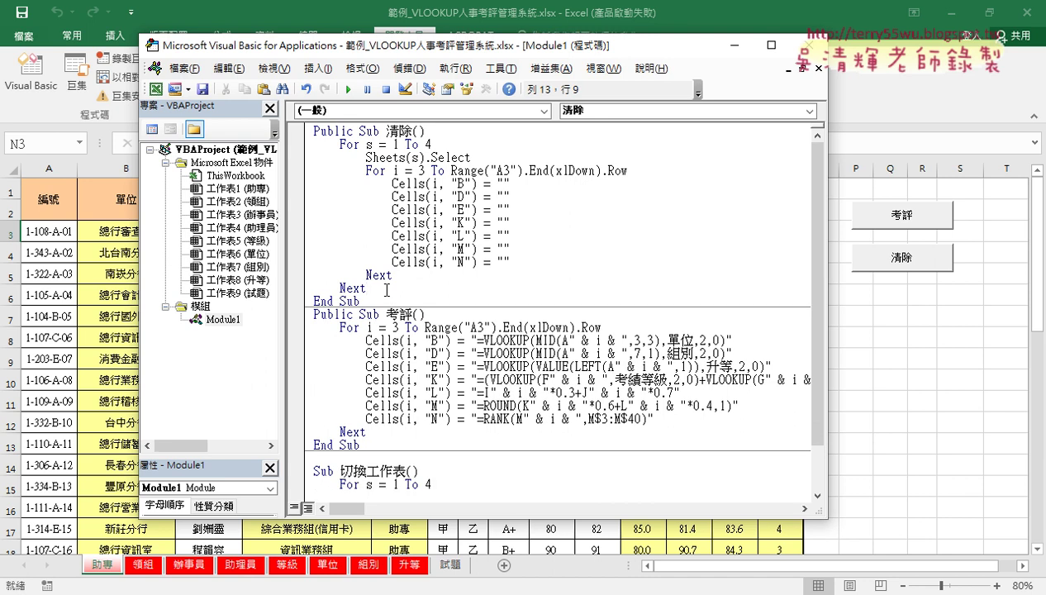
# - Step into the 清除 macro with F8 until execution pauses at the inner For i line
pyautogui.click(441, 275)
pyautogui.click(445, 236)
pyautogui.click(424, 193)
pyautogui.press('F8')
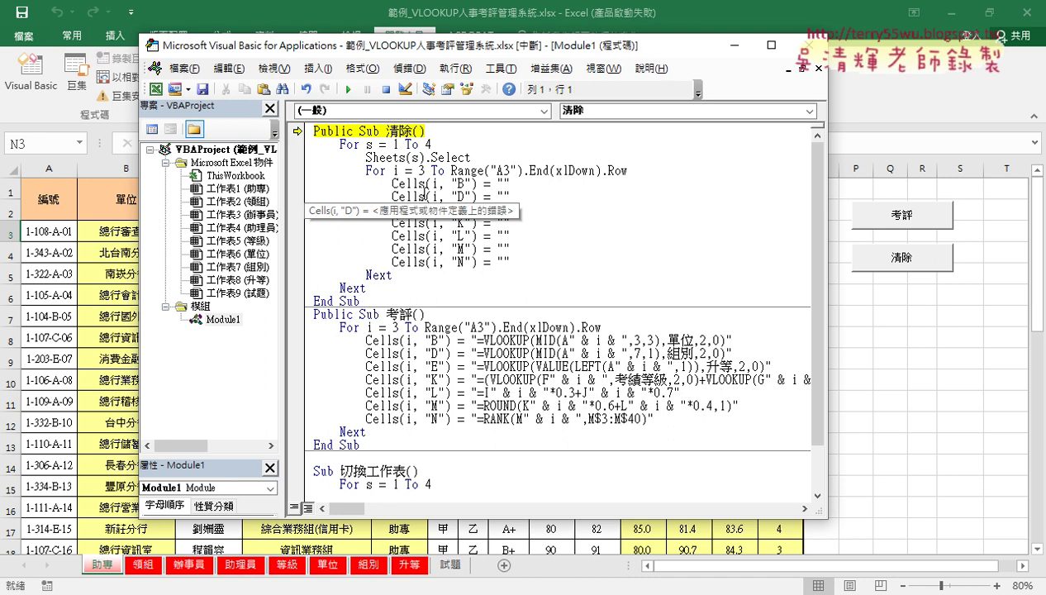
pyautogui.click(409, 69)
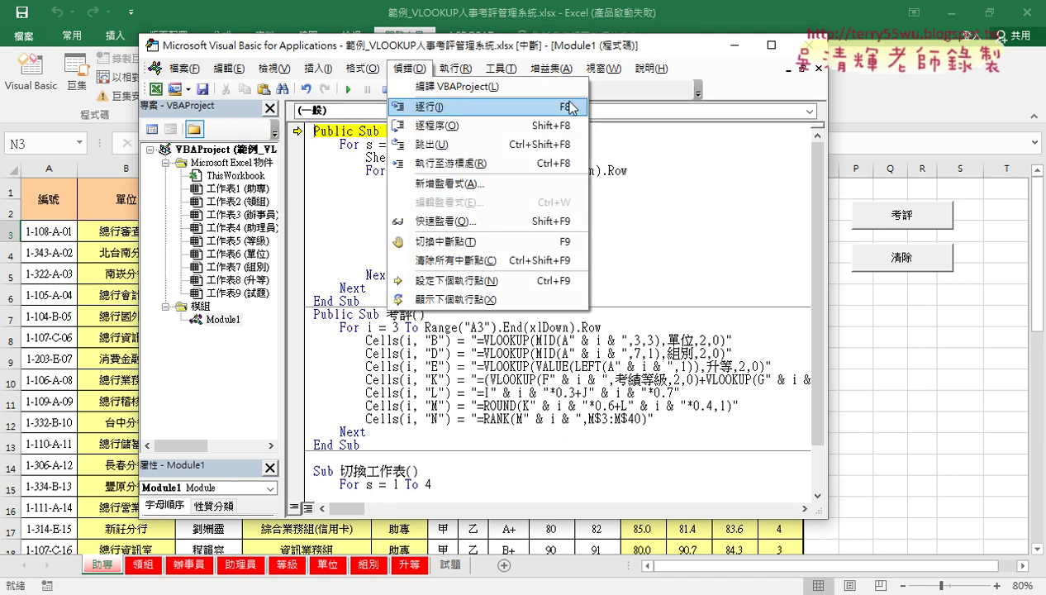
pyautogui.click(686, 199)
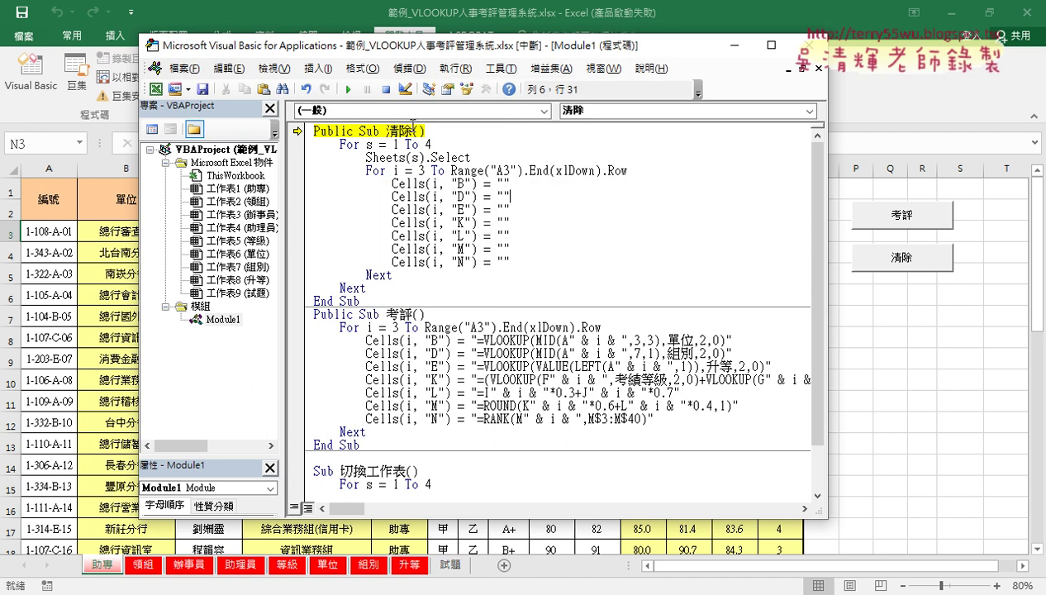
pyautogui.press('F8')
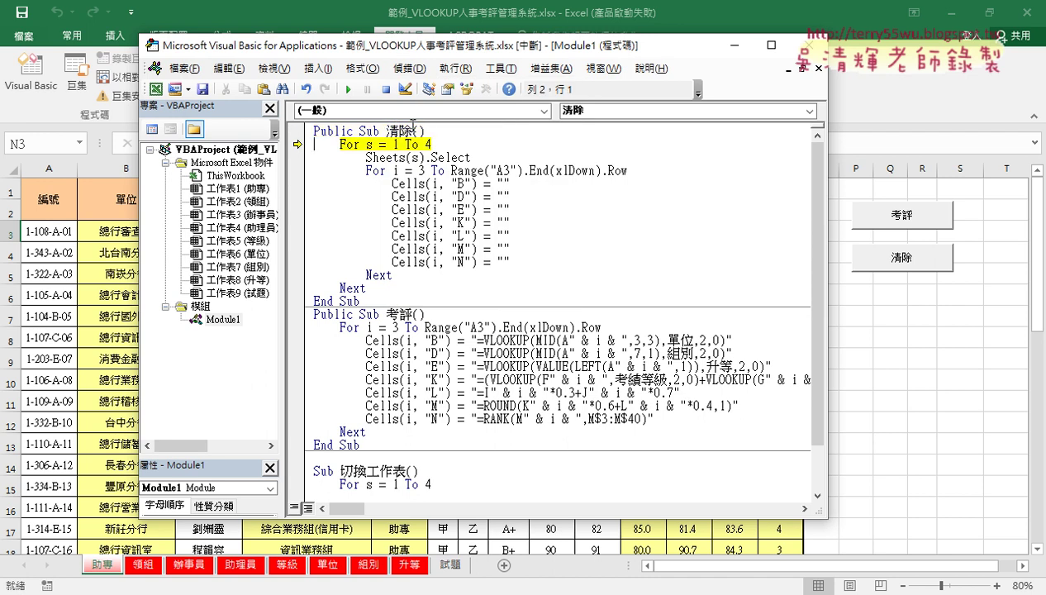
pyautogui.press('F8')
pyautogui.press('F8')
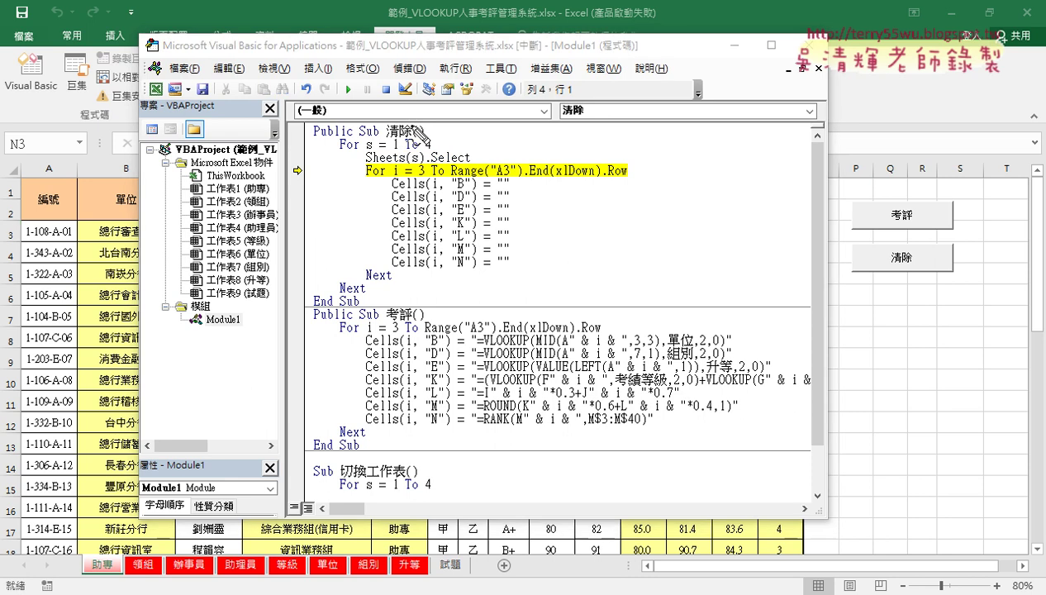
pyautogui.moveTo(101, 582)
pyautogui.mouseDown()
pyautogui.moveTo(80, 559)
pyautogui.moveTo(106, 584)
pyautogui.mouseUp()
pyautogui.press('Escape')
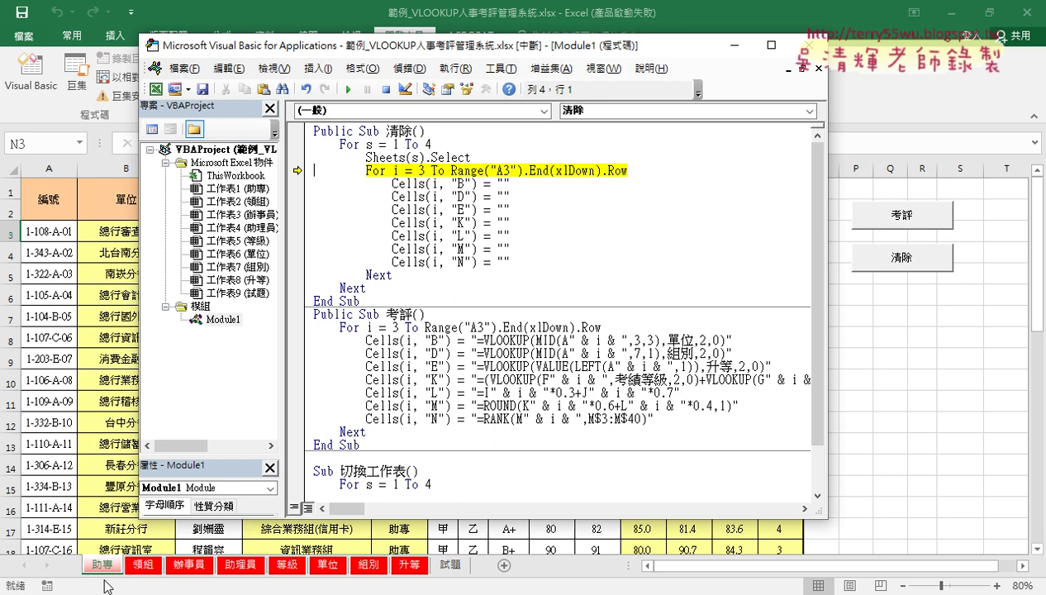
# - Step with F8 until the first rows of columns B and D clear, then breakpoint the For i line
pyautogui.moveTo(537, 46); pyautogui.dragTo(754, 60)
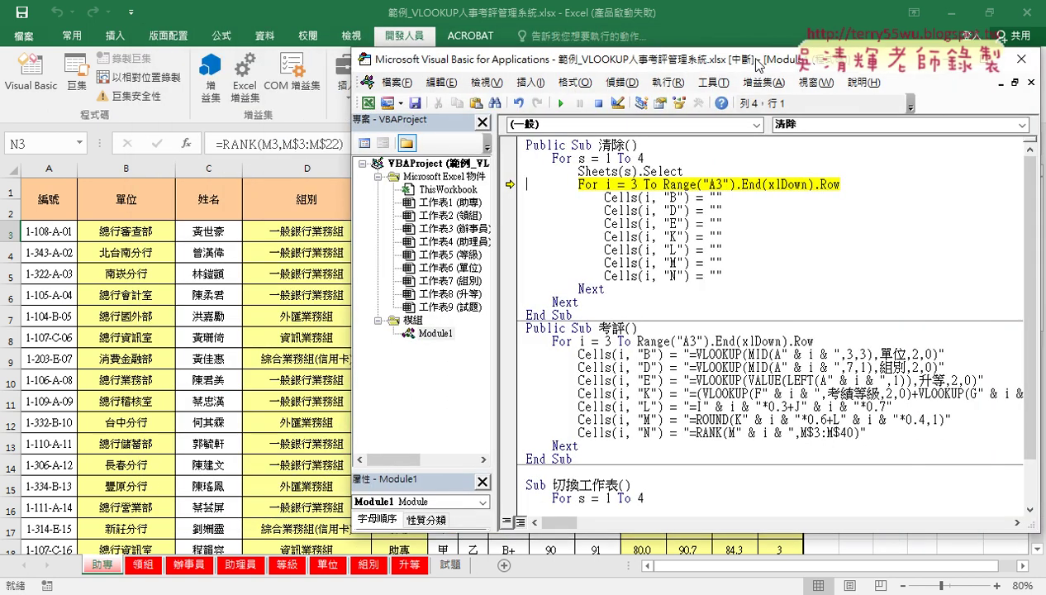
pyautogui.press('F8')
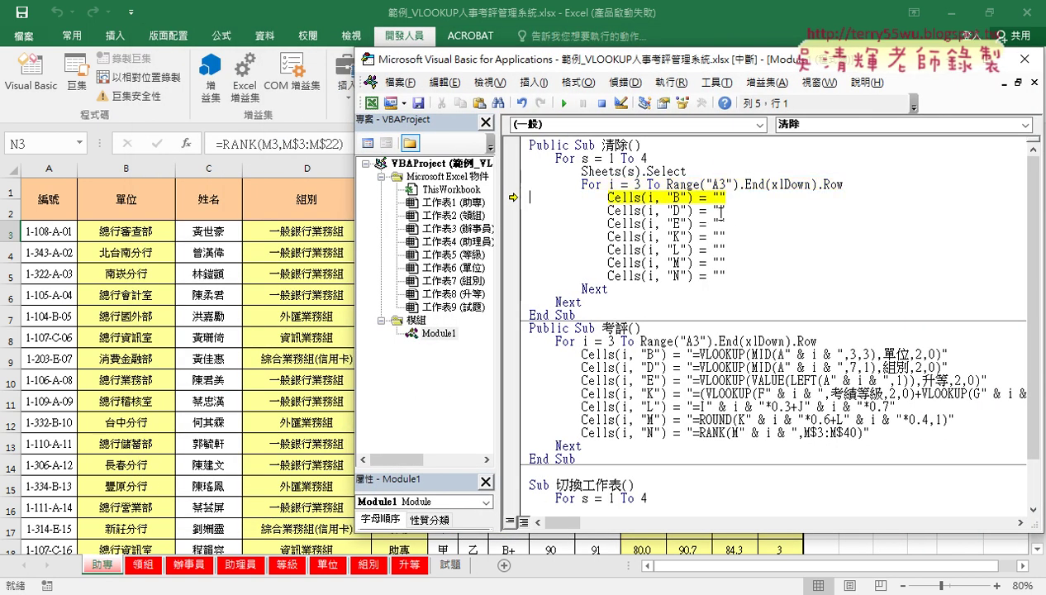
pyautogui.press('F8')
pyautogui.press('F8')
pyautogui.press('F8')
pyautogui.press('F8')
pyautogui.press('F8')
pyautogui.press('F8')
pyautogui.press('F8')
pyautogui.press('F8')
pyautogui.press('F8')
pyautogui.press('F8')
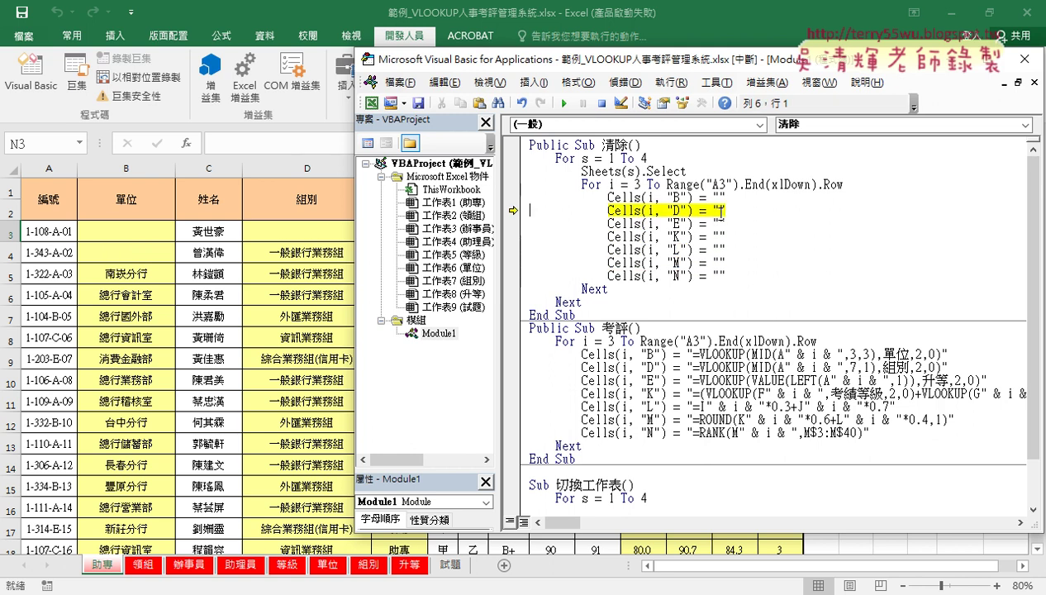
pyautogui.press('F8')
pyautogui.press('F8')
pyautogui.press('F8')
pyautogui.press('F8')
pyautogui.press('F8')
pyautogui.press('F8')
pyautogui.press('F8')
pyautogui.press('F8')
pyautogui.press('F8')
pyautogui.press('F8')
pyautogui.press('F8')
pyautogui.press('F8')
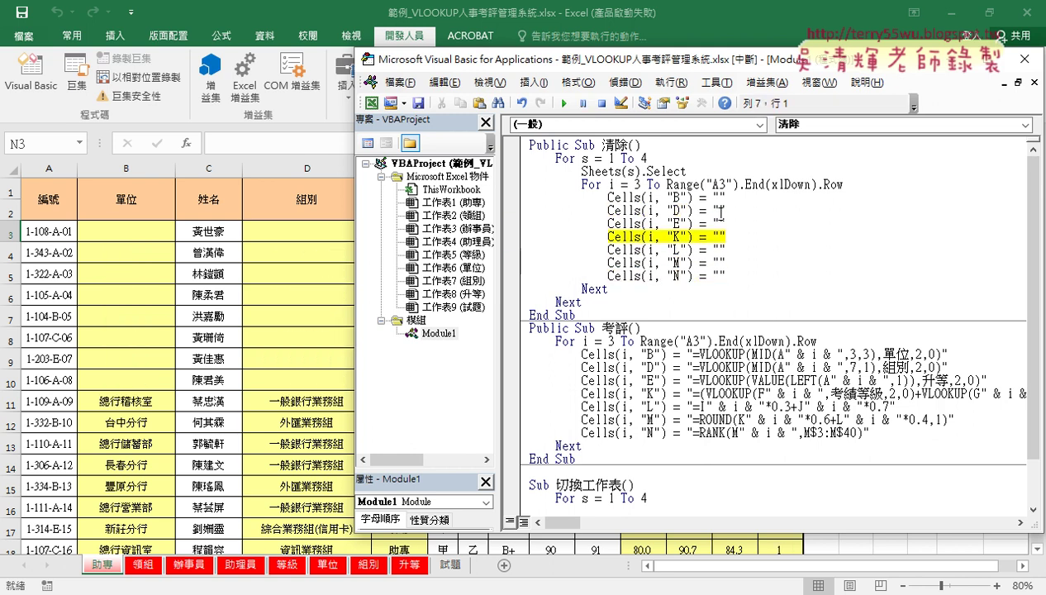
pyautogui.press('F8')
pyautogui.press('F8')
pyautogui.press('F8')
pyautogui.press('F8')
pyautogui.press('F8')
pyautogui.press('F8')
pyautogui.press('F8')
pyautogui.press('F8')
pyautogui.press('F8')
pyautogui.press('F8')
pyautogui.press('F8')
pyautogui.press('F8')
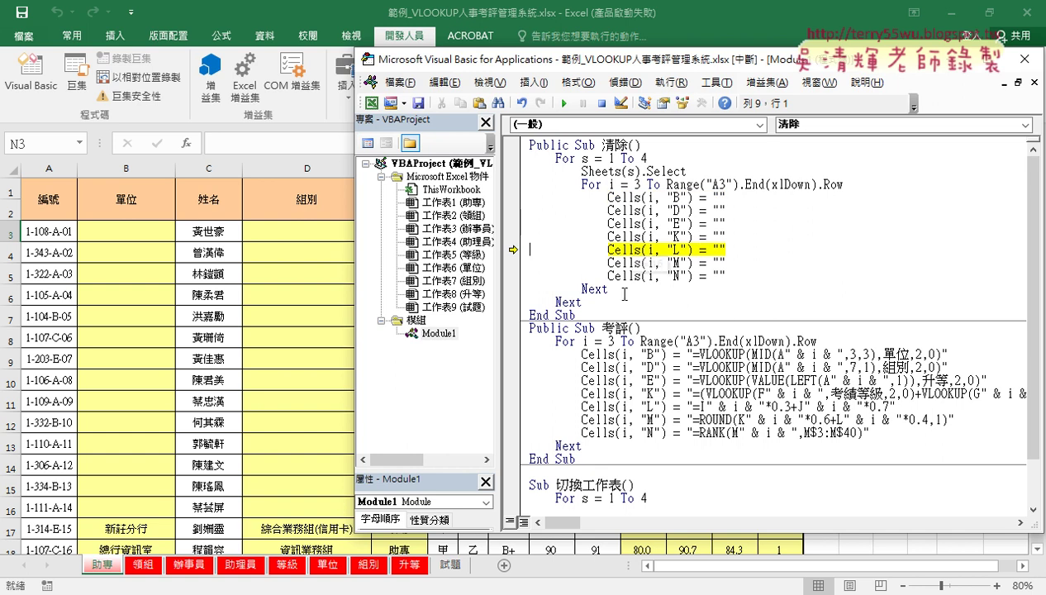
pyautogui.click(512, 185)
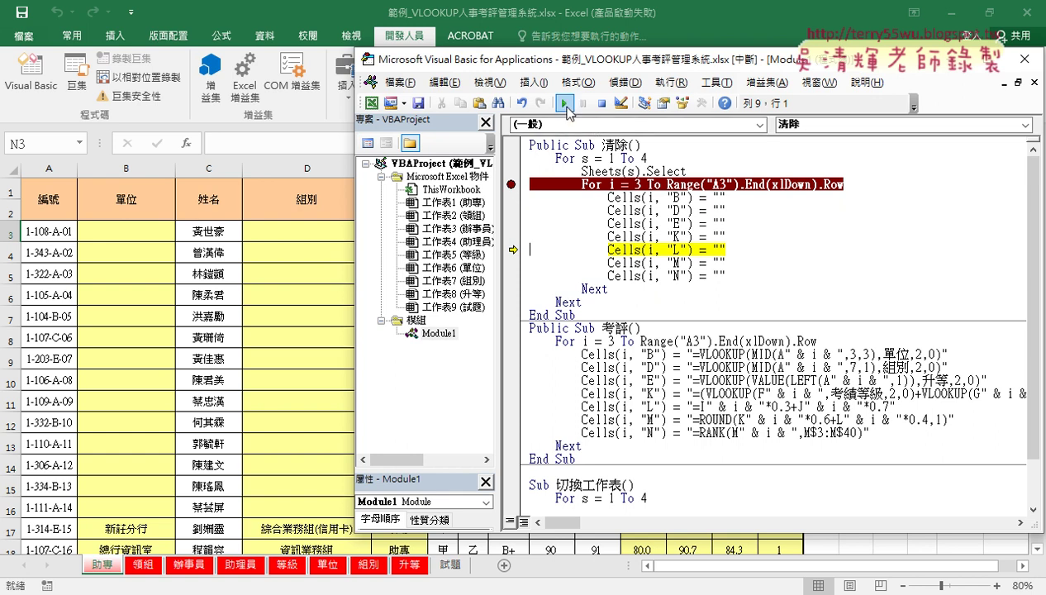
# - Move the breakpoint from For i to Sheets(s).Select and run until the 領組 sheet is cleared
pyautogui.click(513, 185)
pyautogui.click(511, 171)
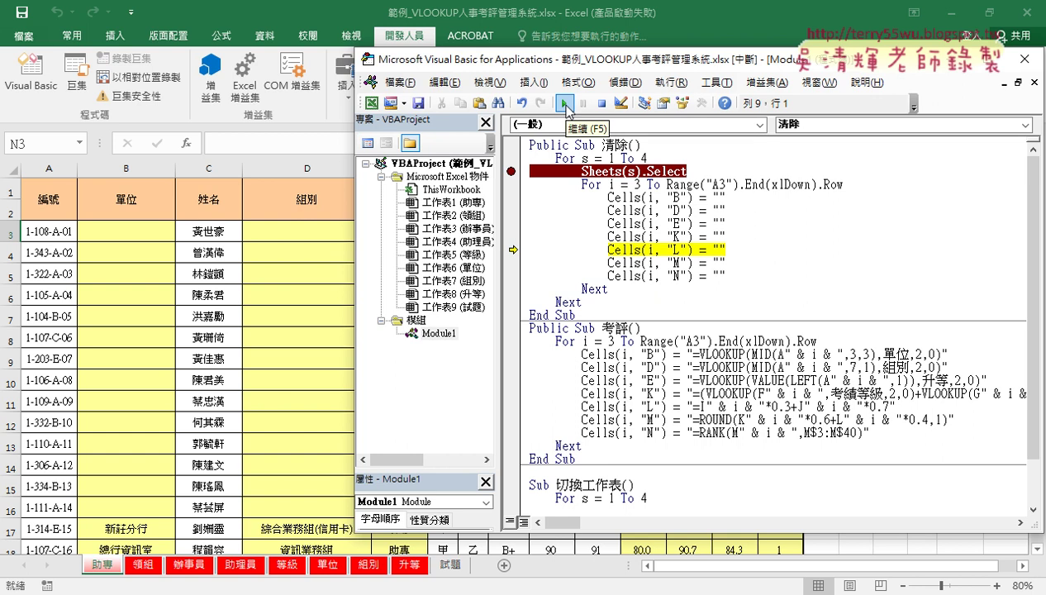
pyautogui.click(565, 104)
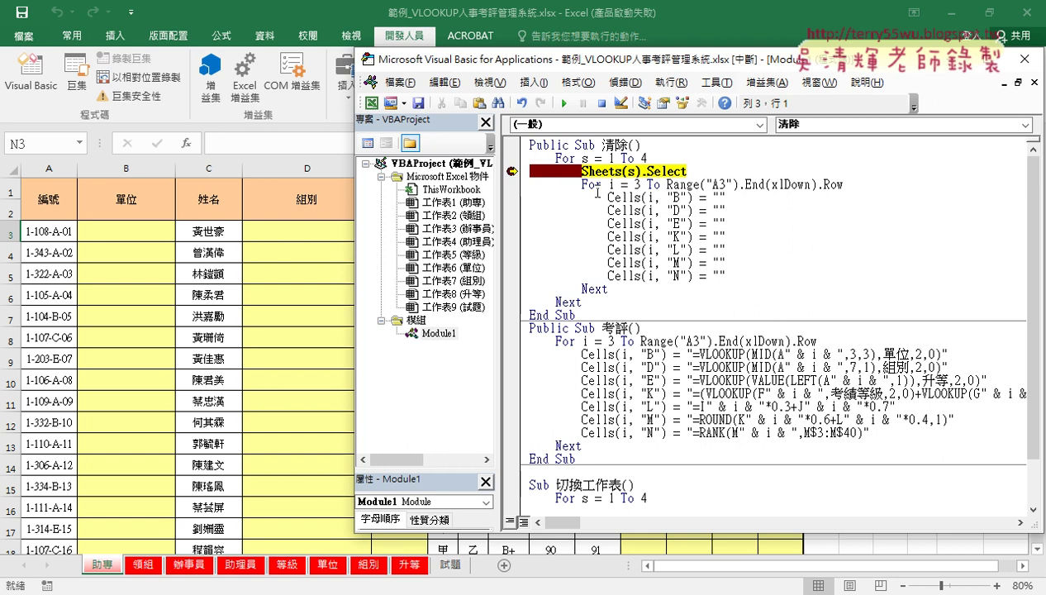
pyautogui.press('F8')
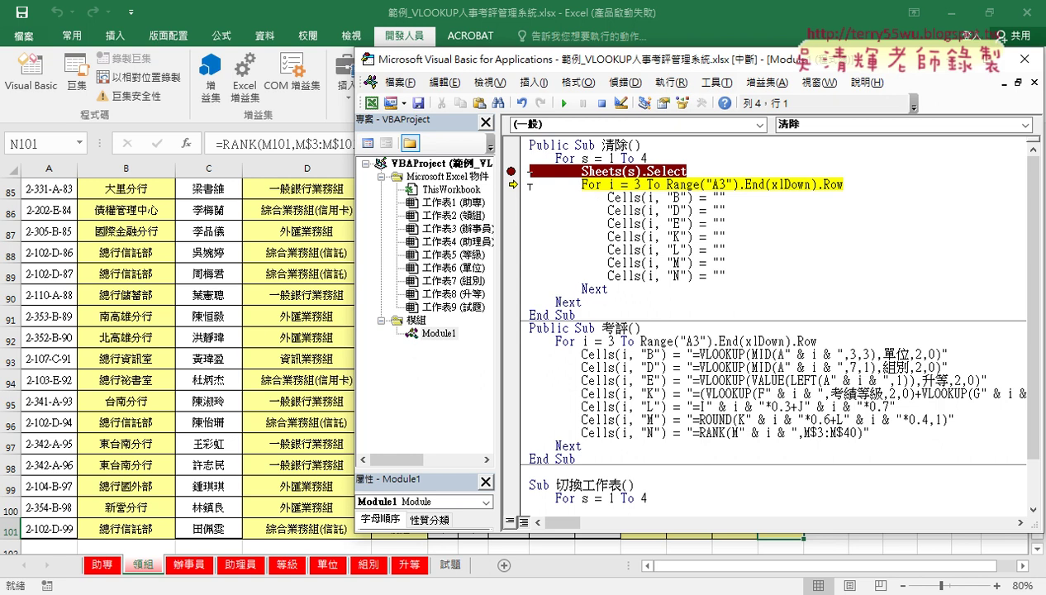
pyautogui.click(565, 104)
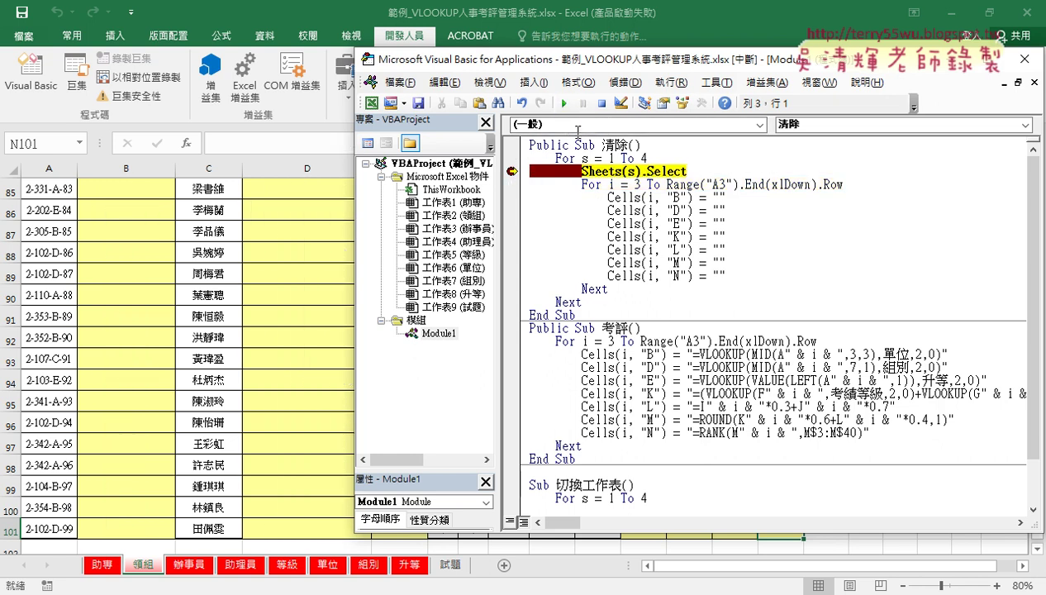
# - Alternate F8 and Continue to clear the 辦事員 and 助理員 sheets
pyautogui.moveTo(631, 171)
pyautogui.press('F8')
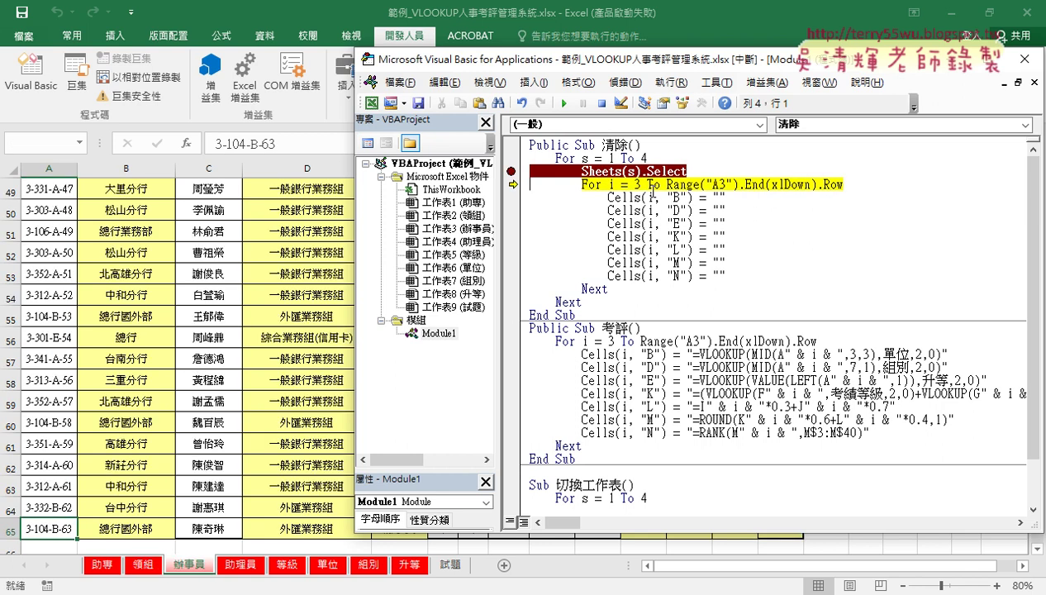
pyautogui.click(565, 105)
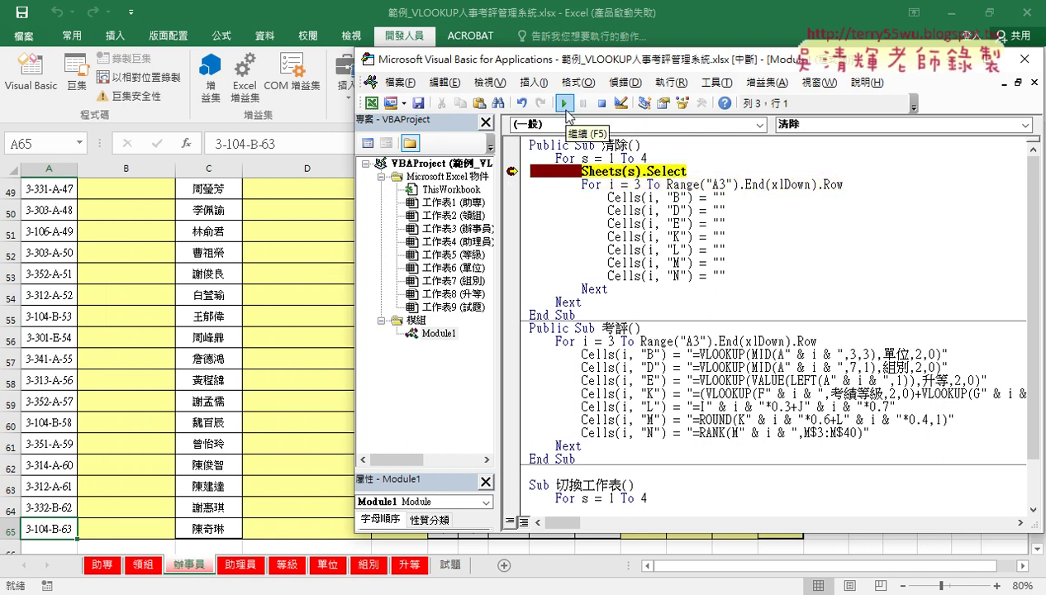
pyautogui.press('F8')
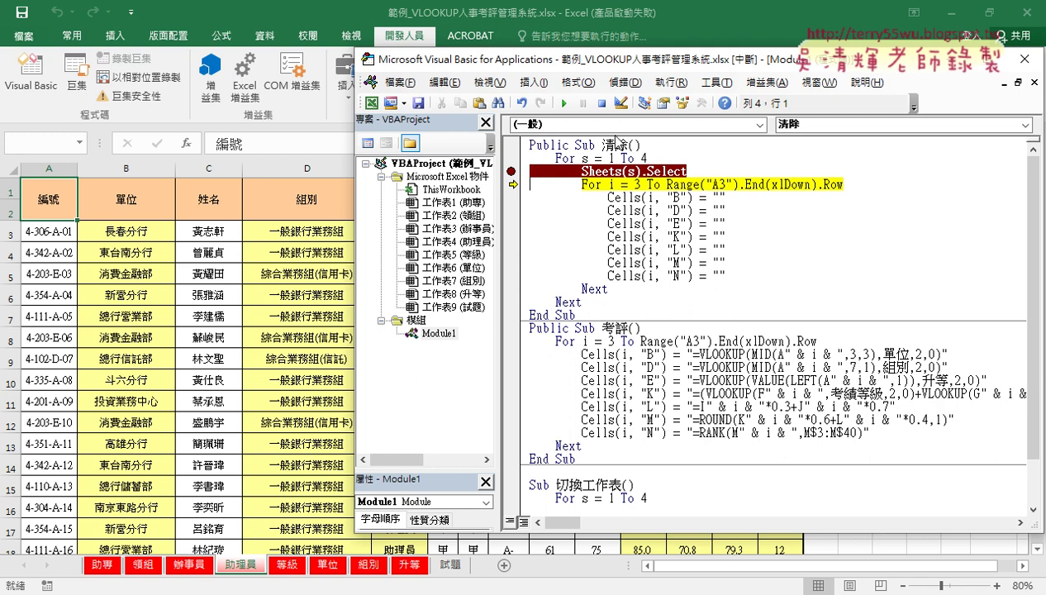
pyautogui.click(565, 105)
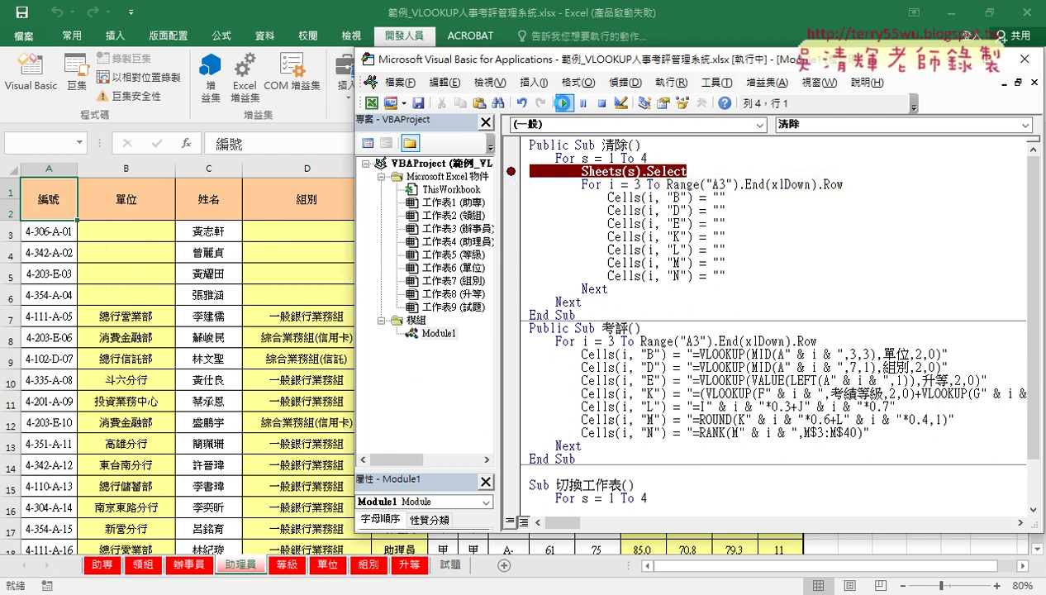
# - Remove the Sheets(s).Select breakpoint and add a blank line after the second Next
pyautogui.click(510, 171)
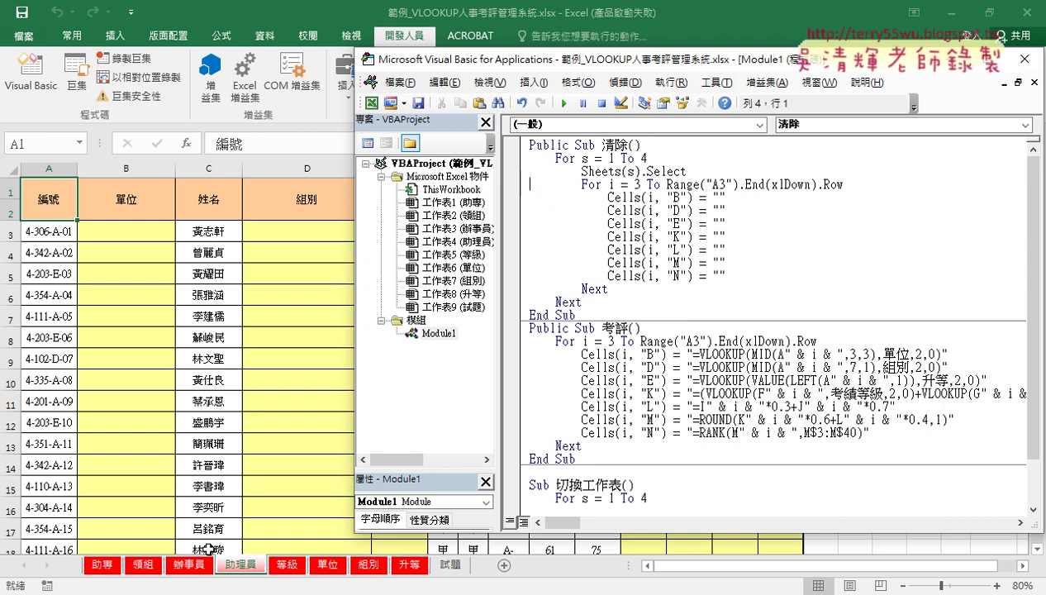
pyautogui.click(592, 301)
pyautogui.press('Return')
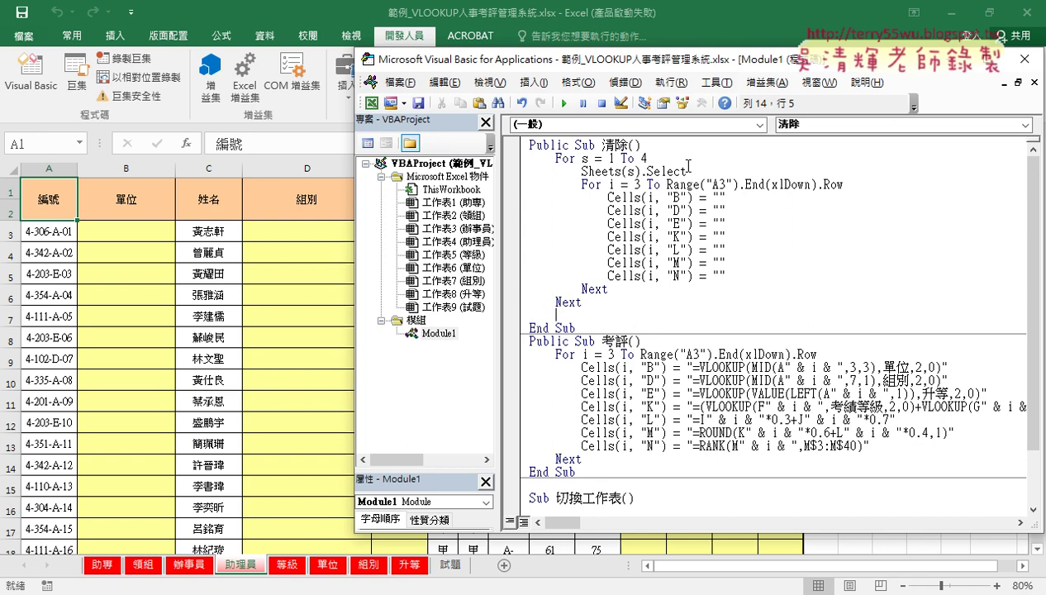
# - Copy Sheets(s).Select onto the new line as Sheets(1).Select and run 清除
pyautogui.moveTo(686, 171); pyautogui.dragTo(580, 171)
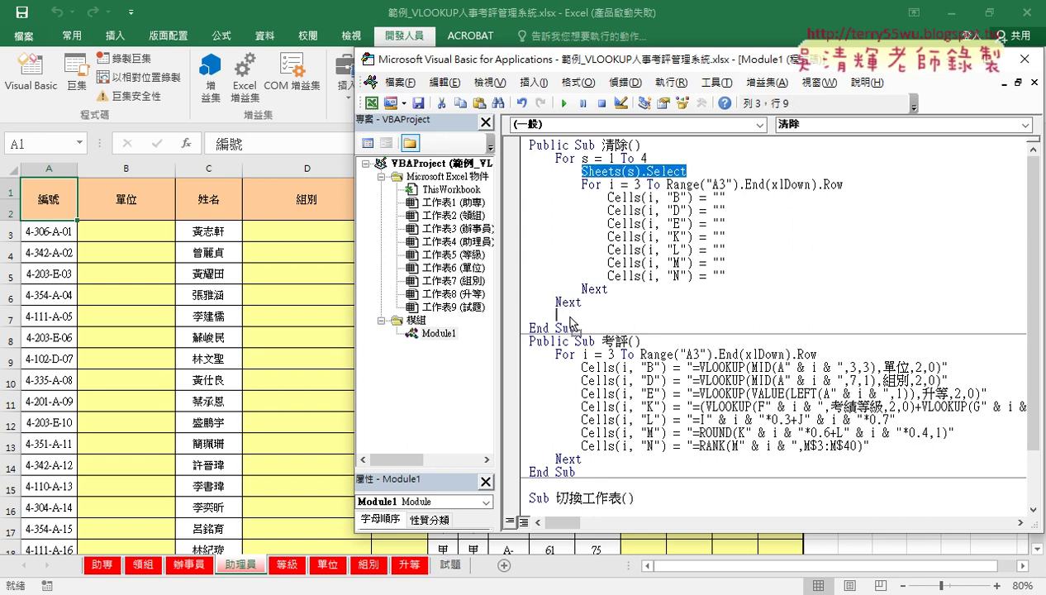
pyautogui.moveTo(570, 321); pyautogui.dragTo(601, 314)
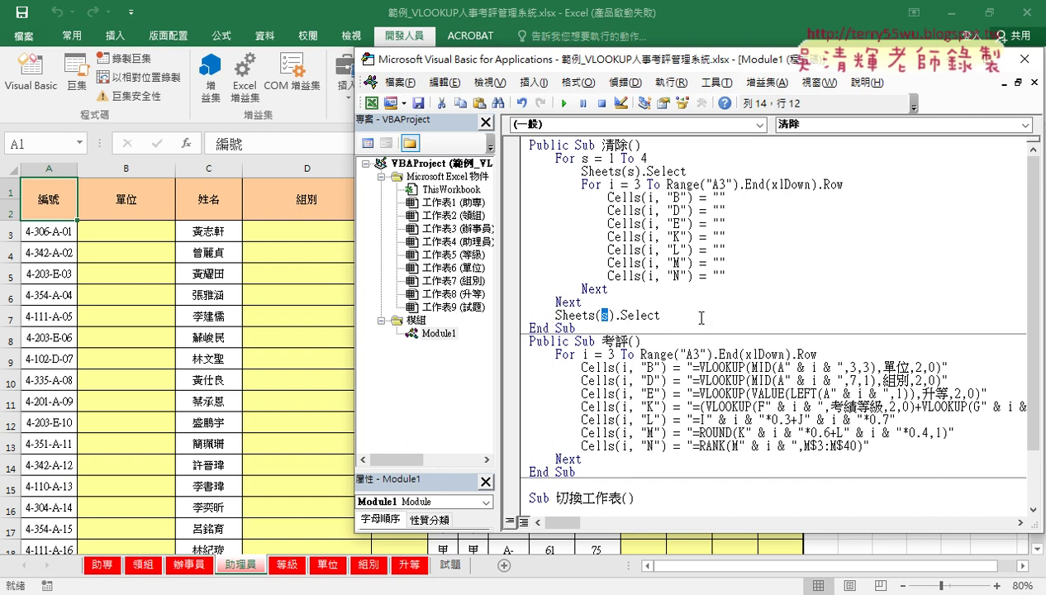
pyautogui.write('1')
pyautogui.click(647, 315)
pyautogui.click(632, 250)
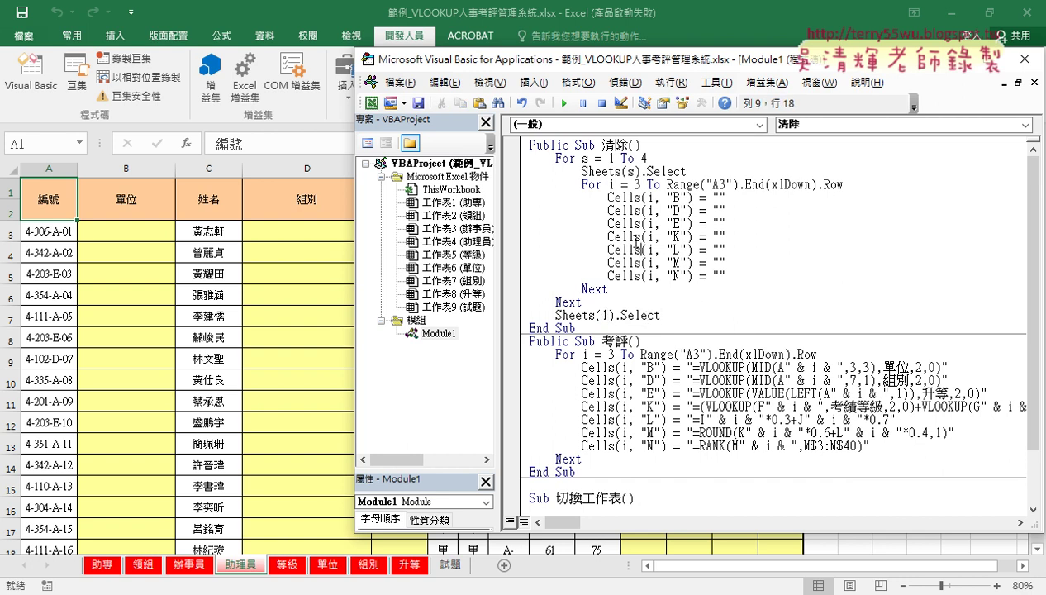
pyautogui.click(567, 104)
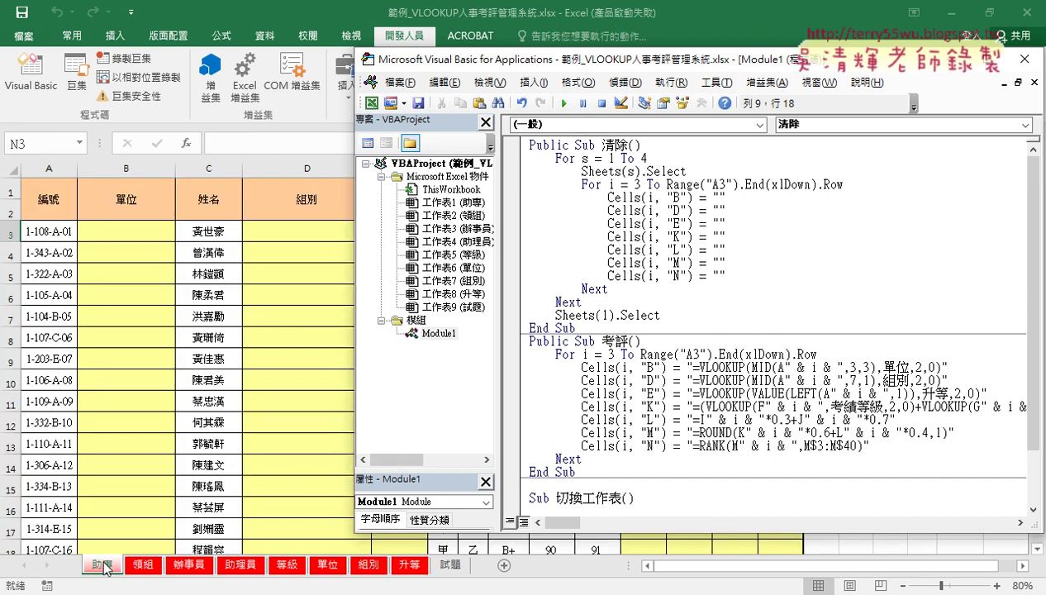
pyautogui.moveTo(562, 328)
pyautogui.mouseDown()
pyautogui.moveTo(612, 301)
pyautogui.moveTo(512, 187)
pyautogui.mouseUp()
pyautogui.click(611, 302)
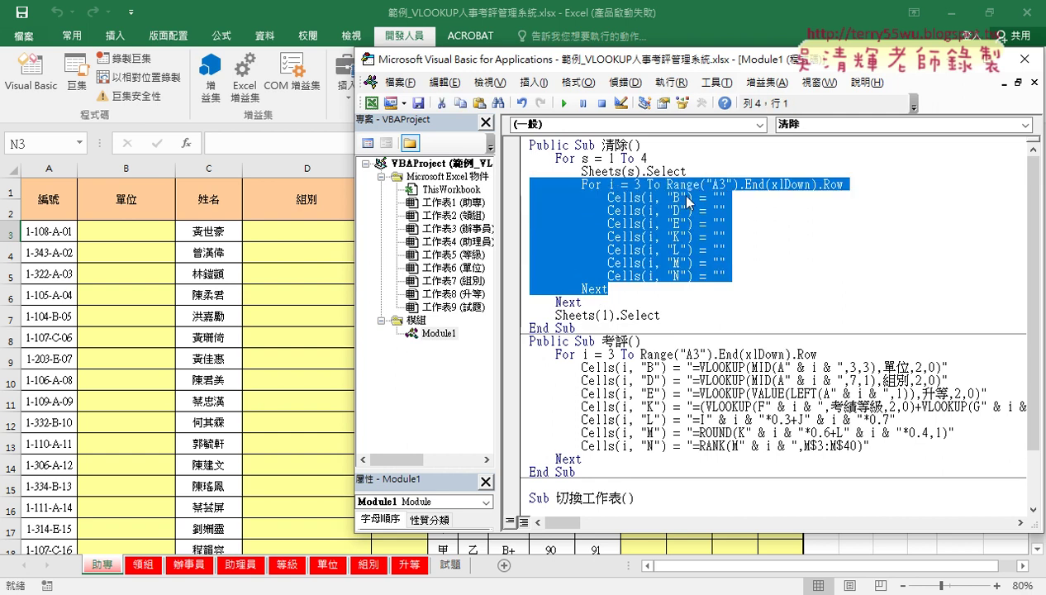
pyautogui.moveTo(689, 201); pyautogui.dragTo(581, 180)
pyautogui.moveTo(582, 180)
pyautogui.mouseDown()
pyautogui.moveTo(661, 338)
pyautogui.moveTo(663, 330)
pyautogui.mouseUp()
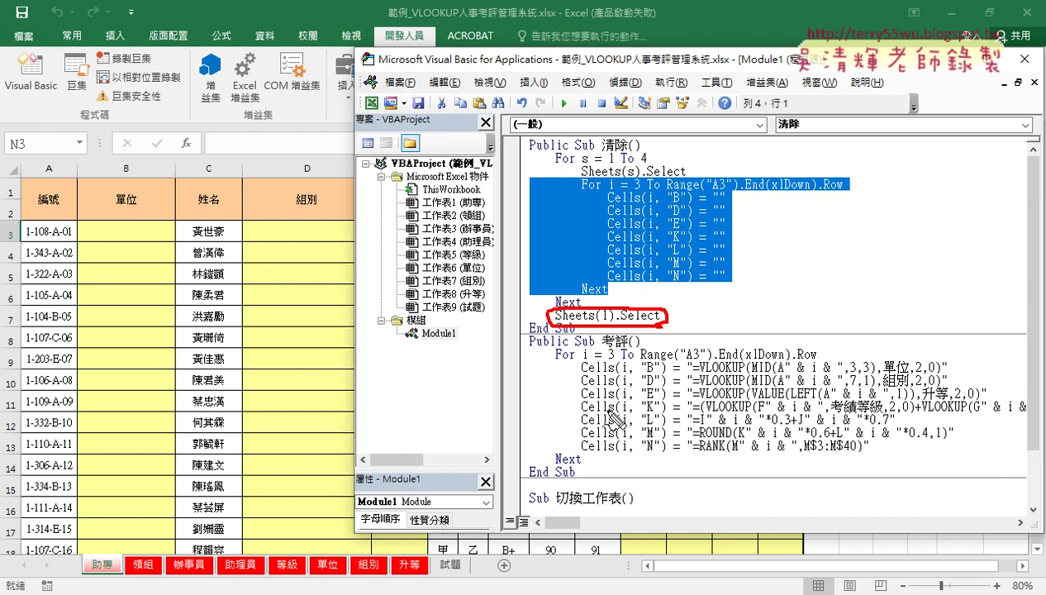
pyautogui.moveTo(605, 348); pyautogui.dragTo(621, 347)
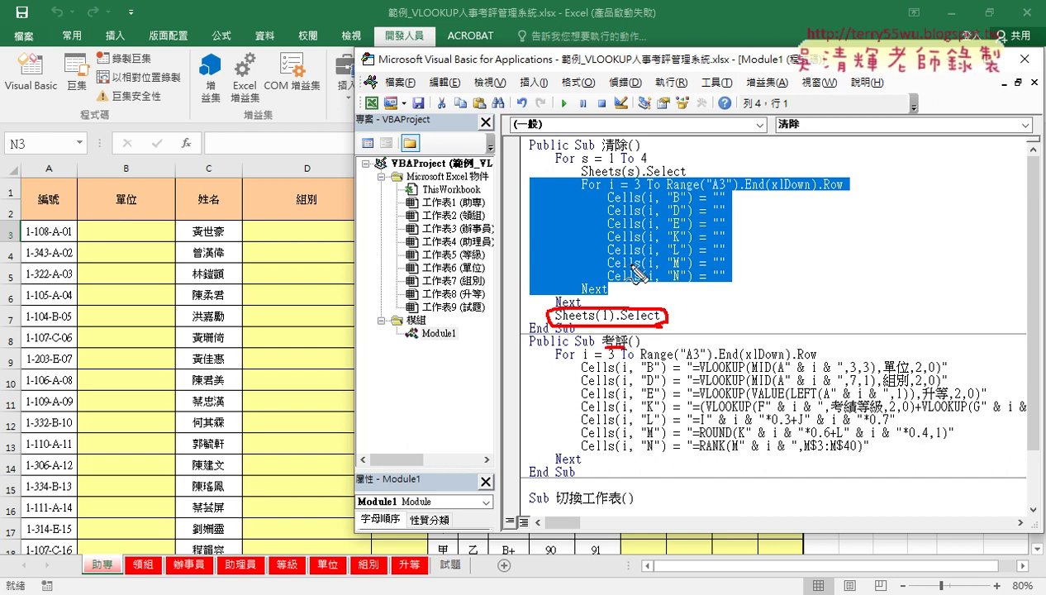